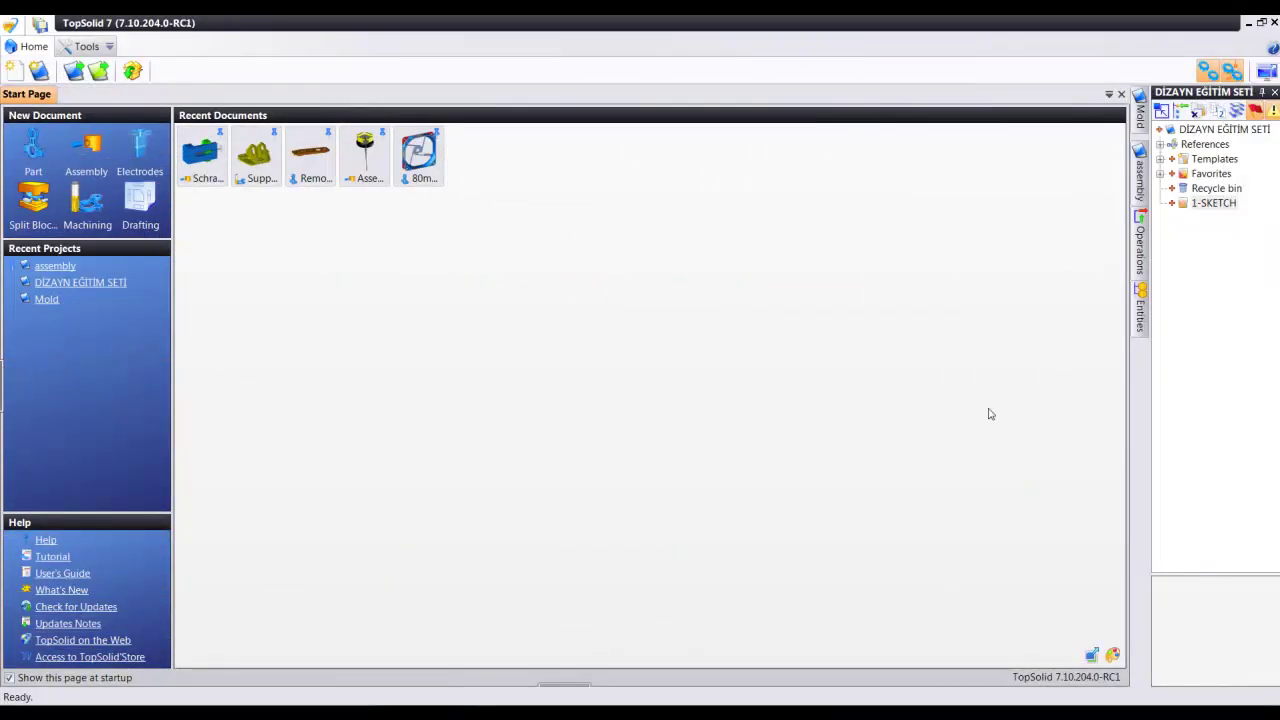
Step: Create a new part, Part 124, from the Blank Template inside the 1-SKETCH folder
click(1225, 130)
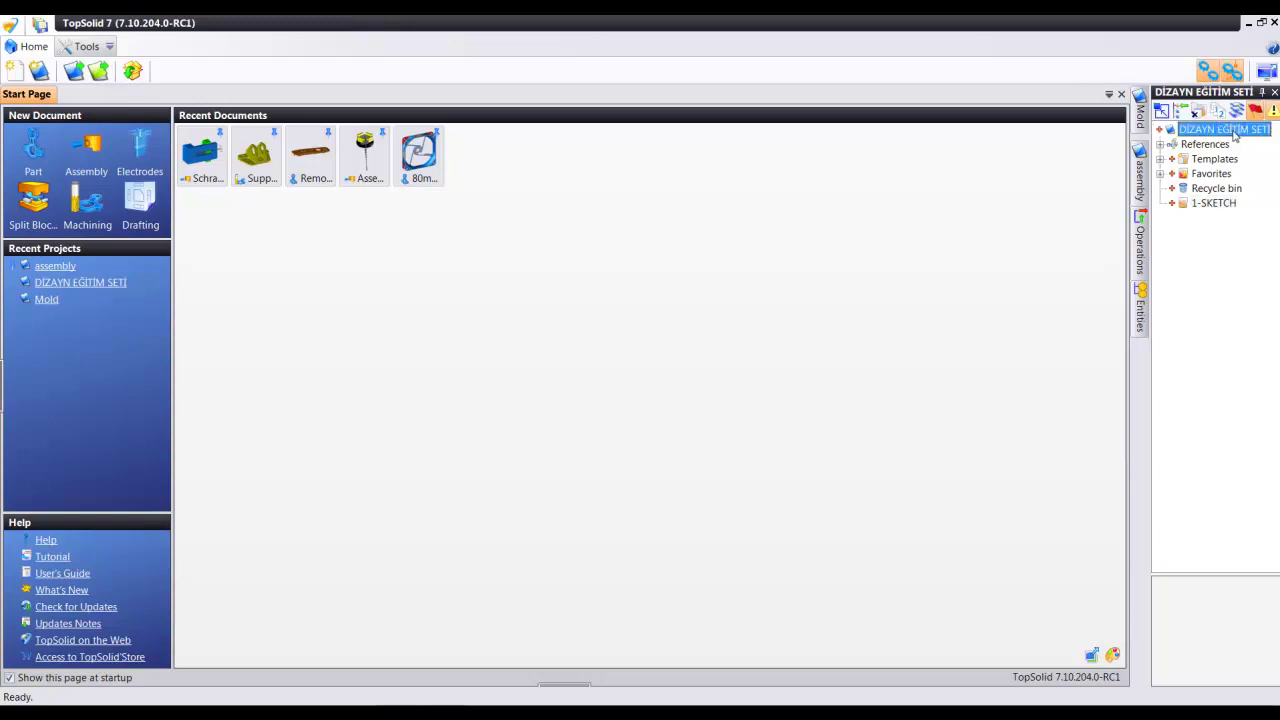
click(1222, 204)
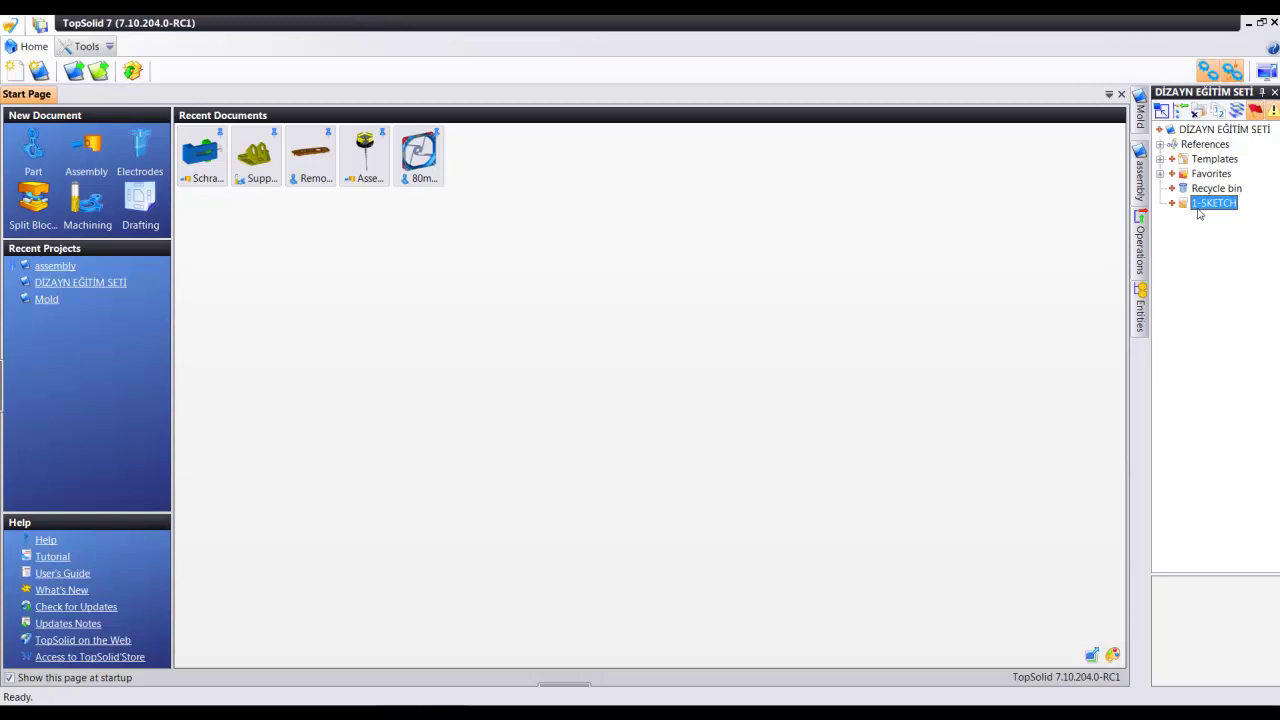
right_click(1200, 208)
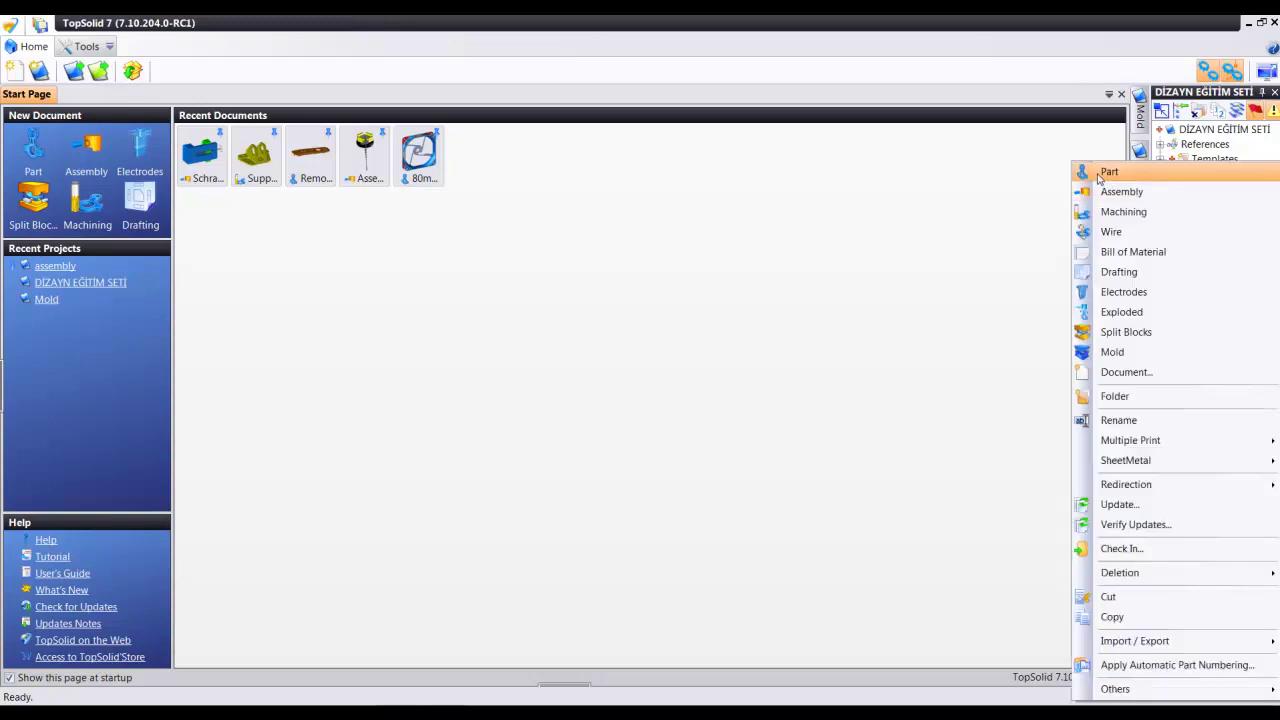
click(1099, 178)
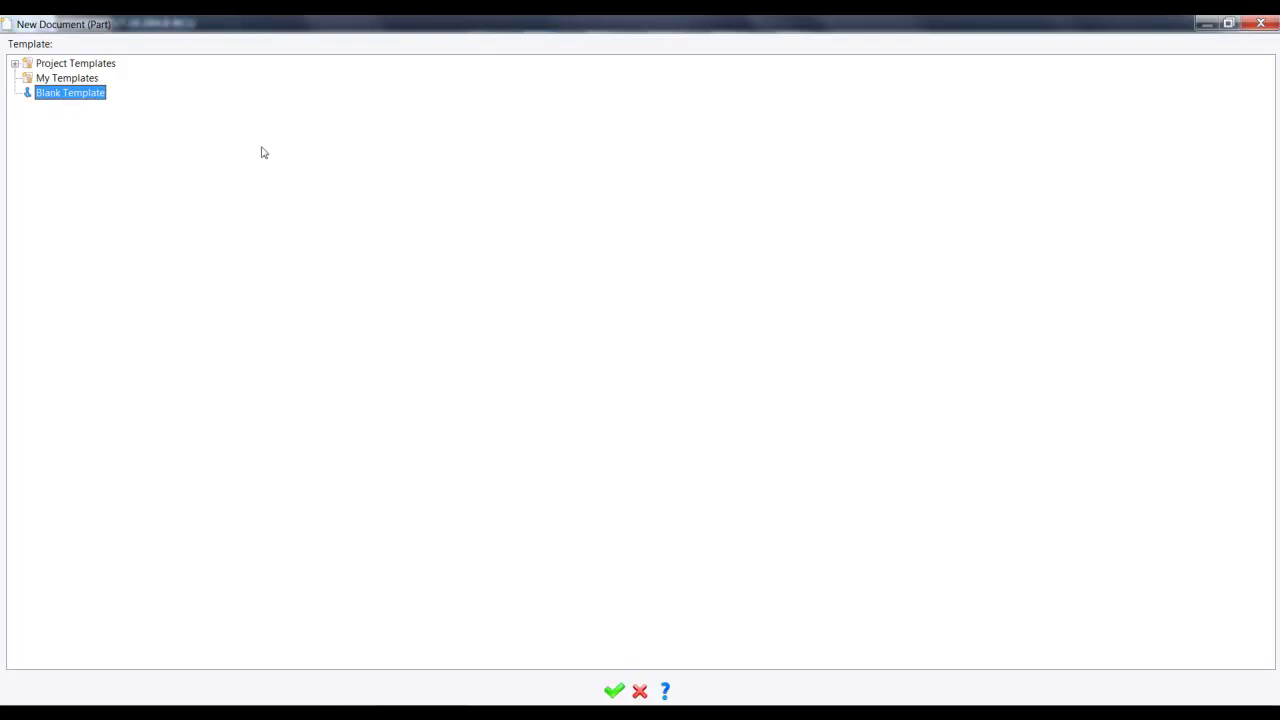
click(613, 690)
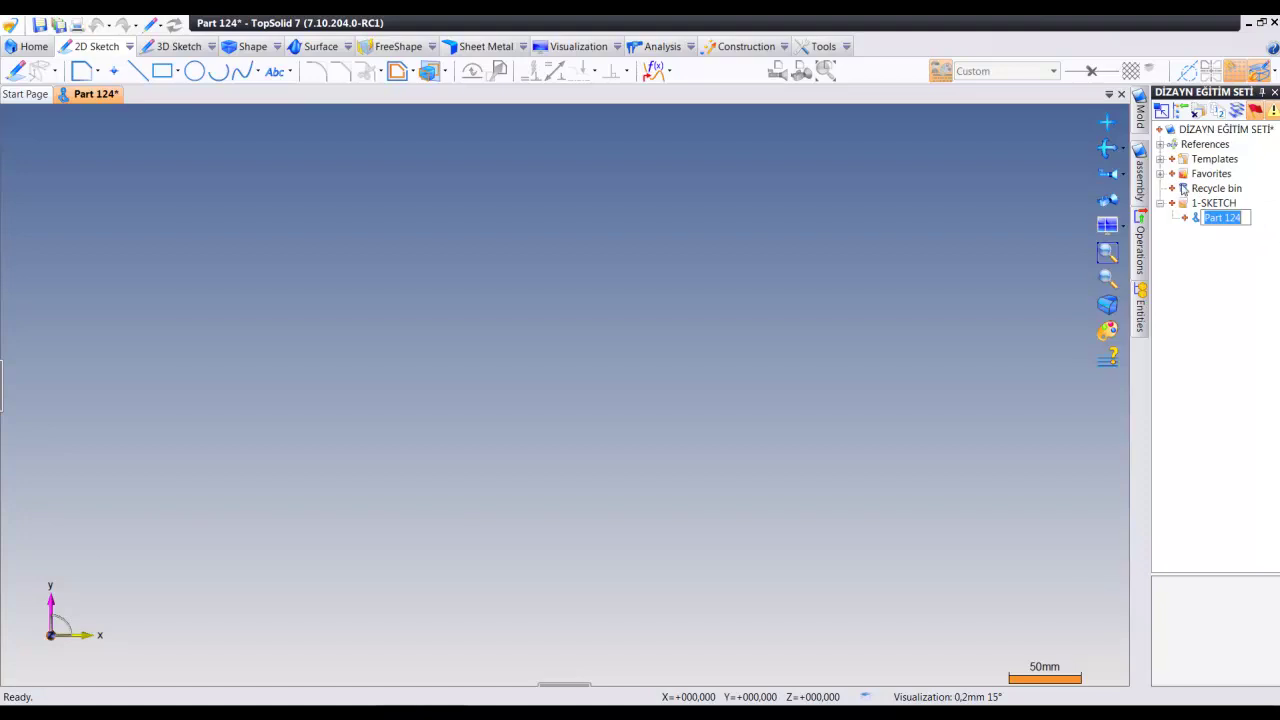
Step: Rename the new part to SKETCH1 and bring up the Home tools
text(SKETCH1)
key(Return)
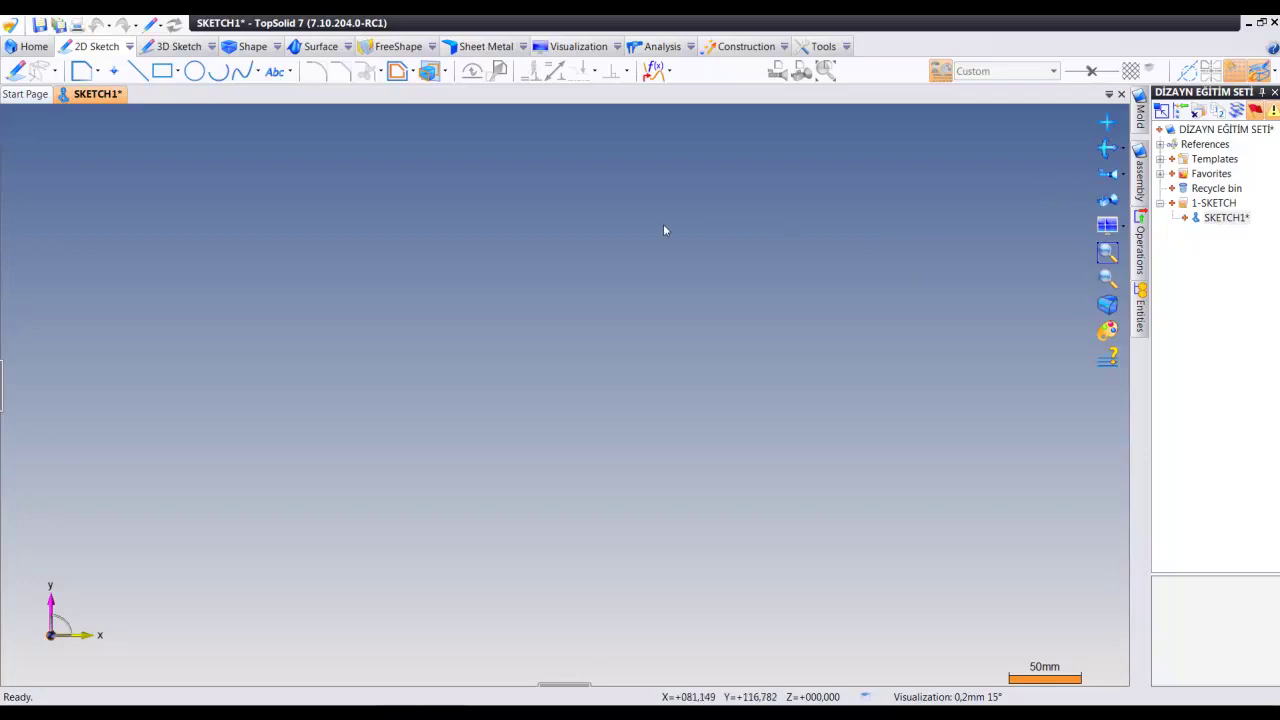
click(25, 50)
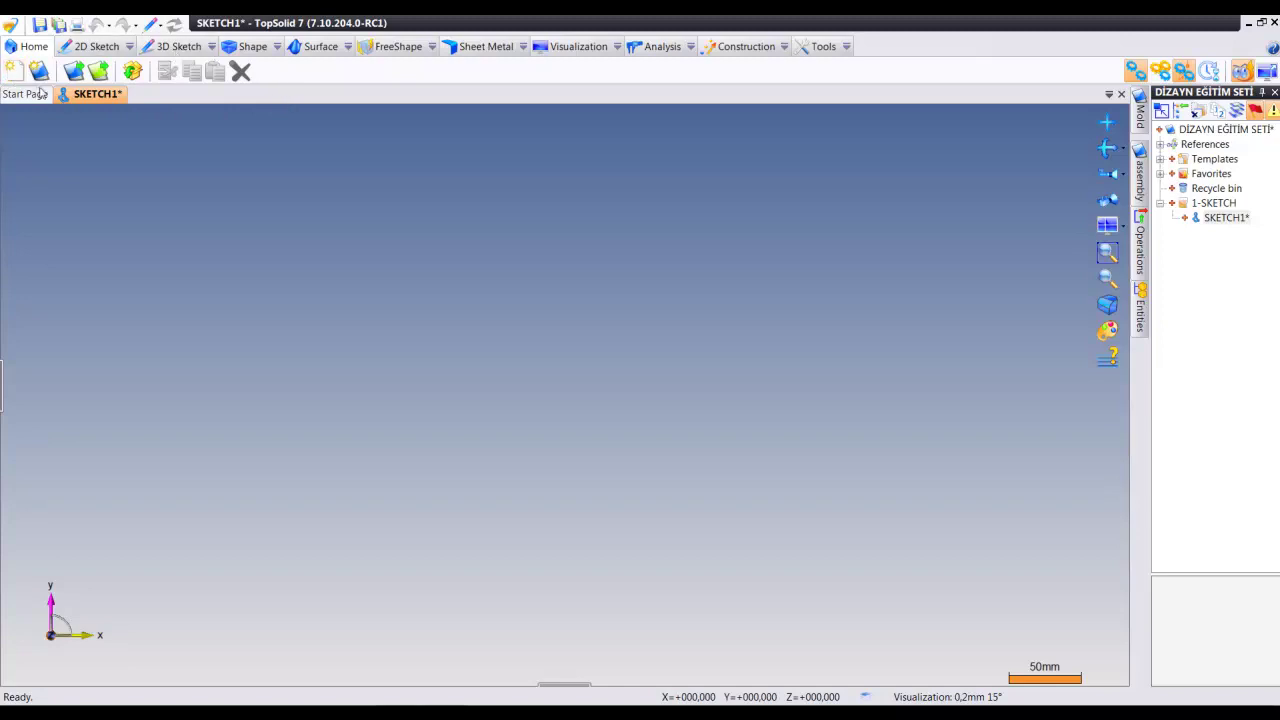
Step: Browse the 2D Sketch, 3D Sketch, Shape, Surface, FreeShape, Sheet Metal and Visualization toolsets in turn
click(104, 50)
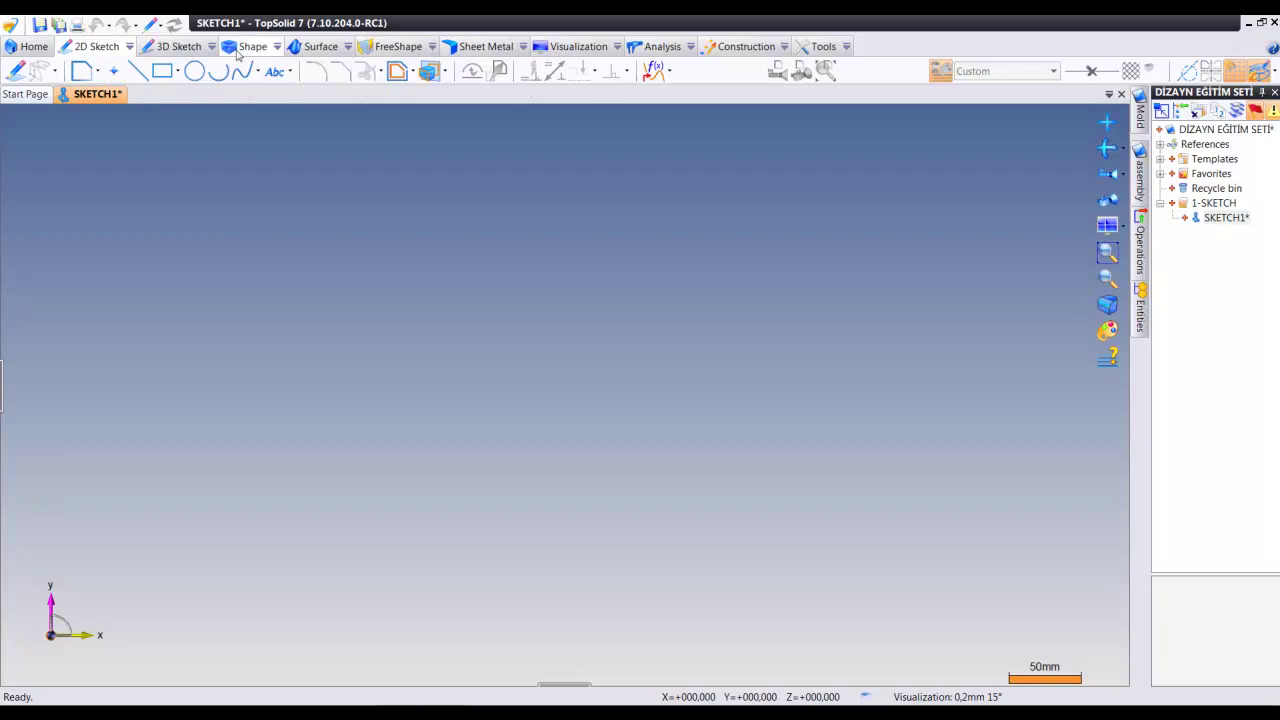
click(180, 48)
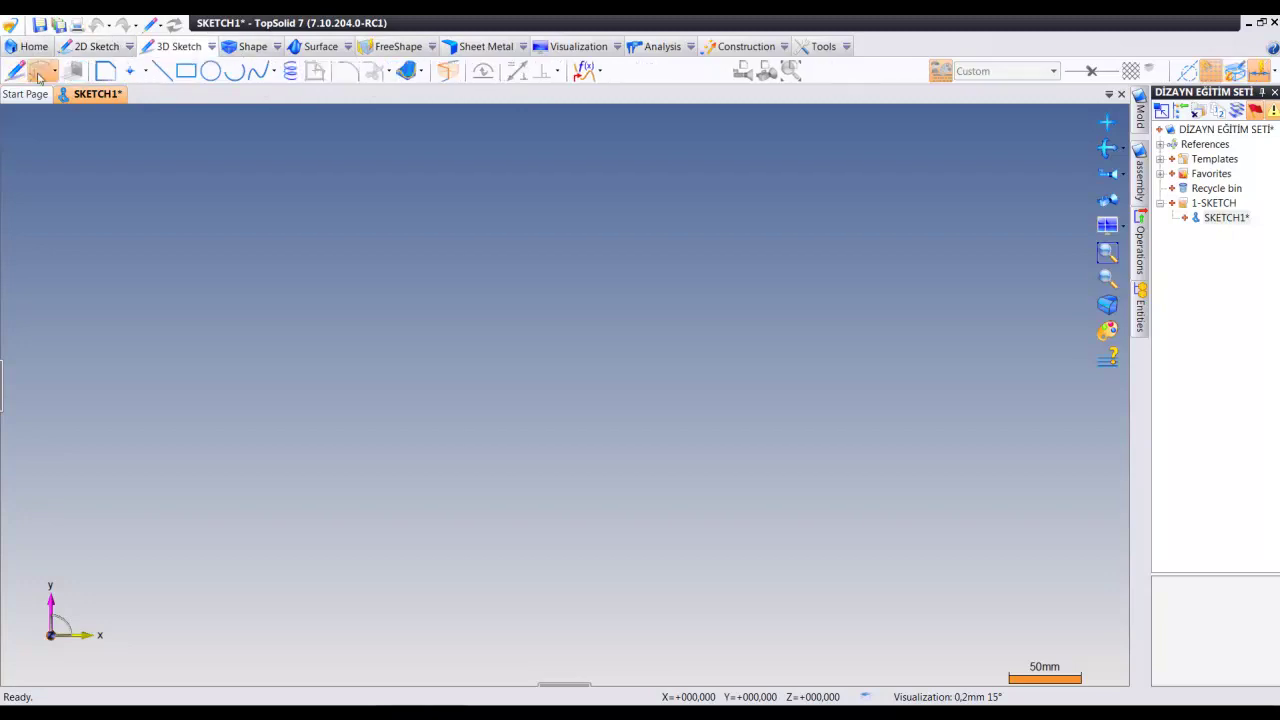
click(262, 48)
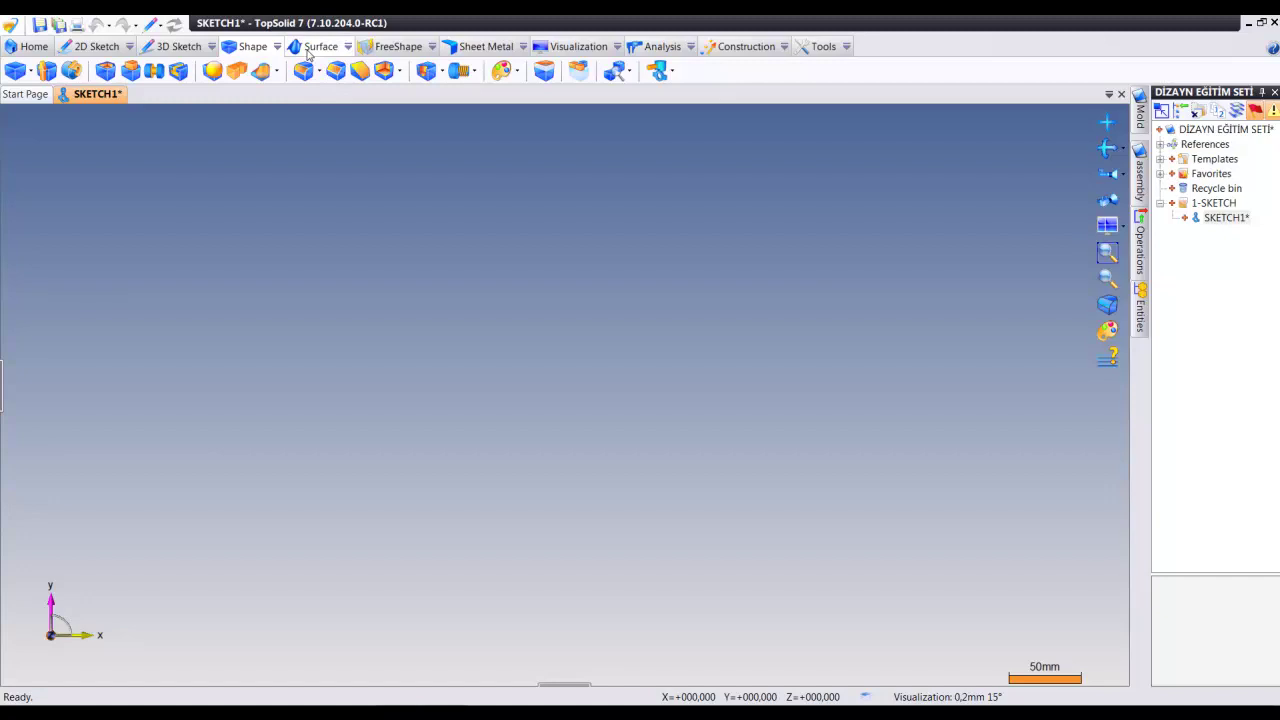
click(308, 54)
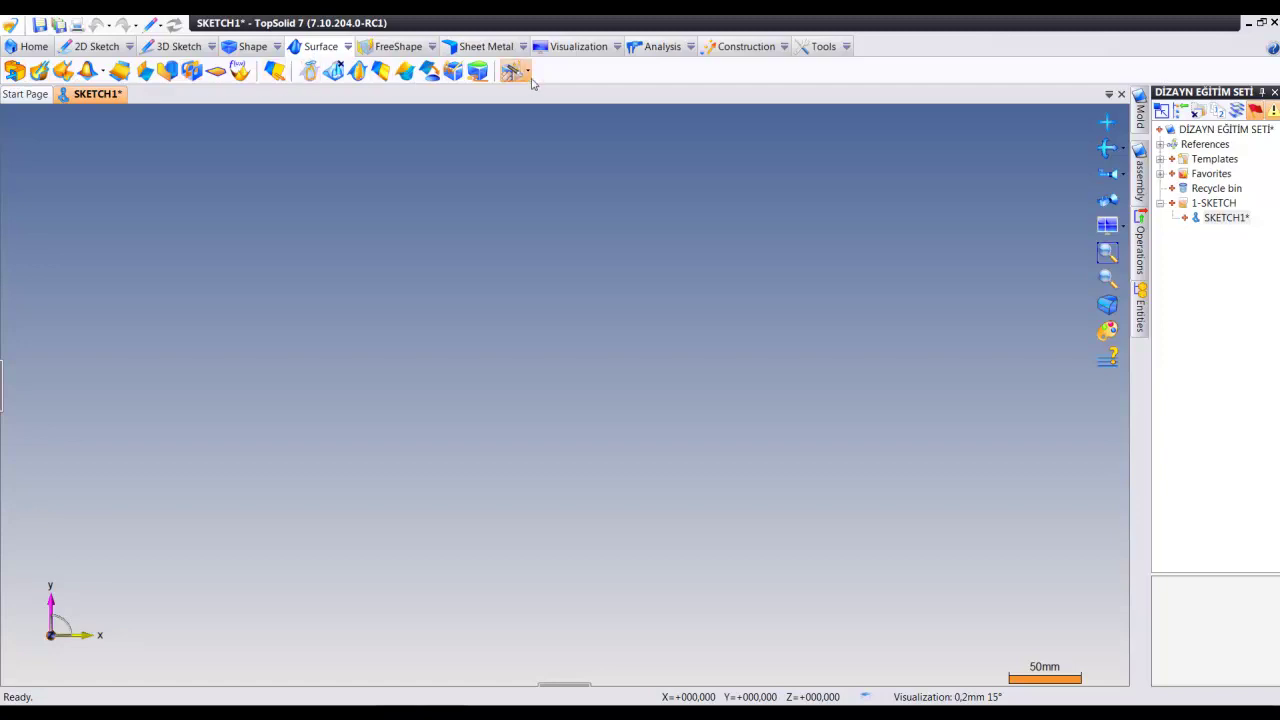
click(403, 50)
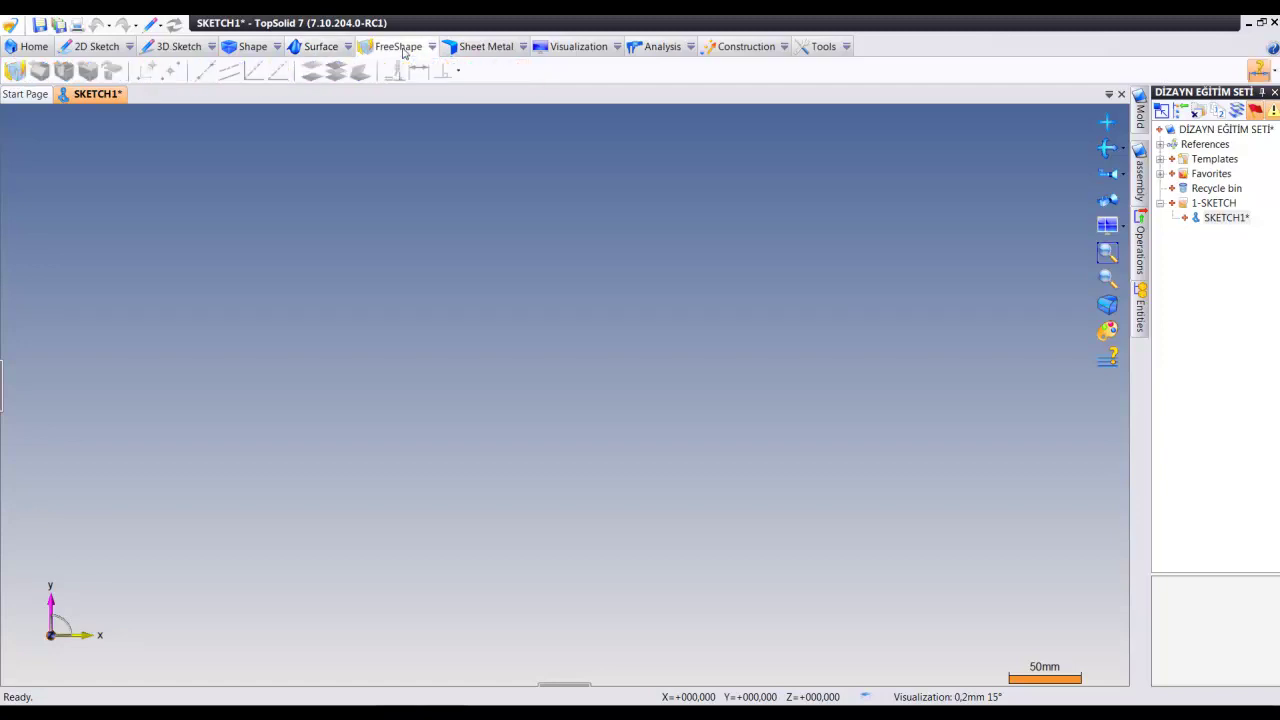
click(503, 50)
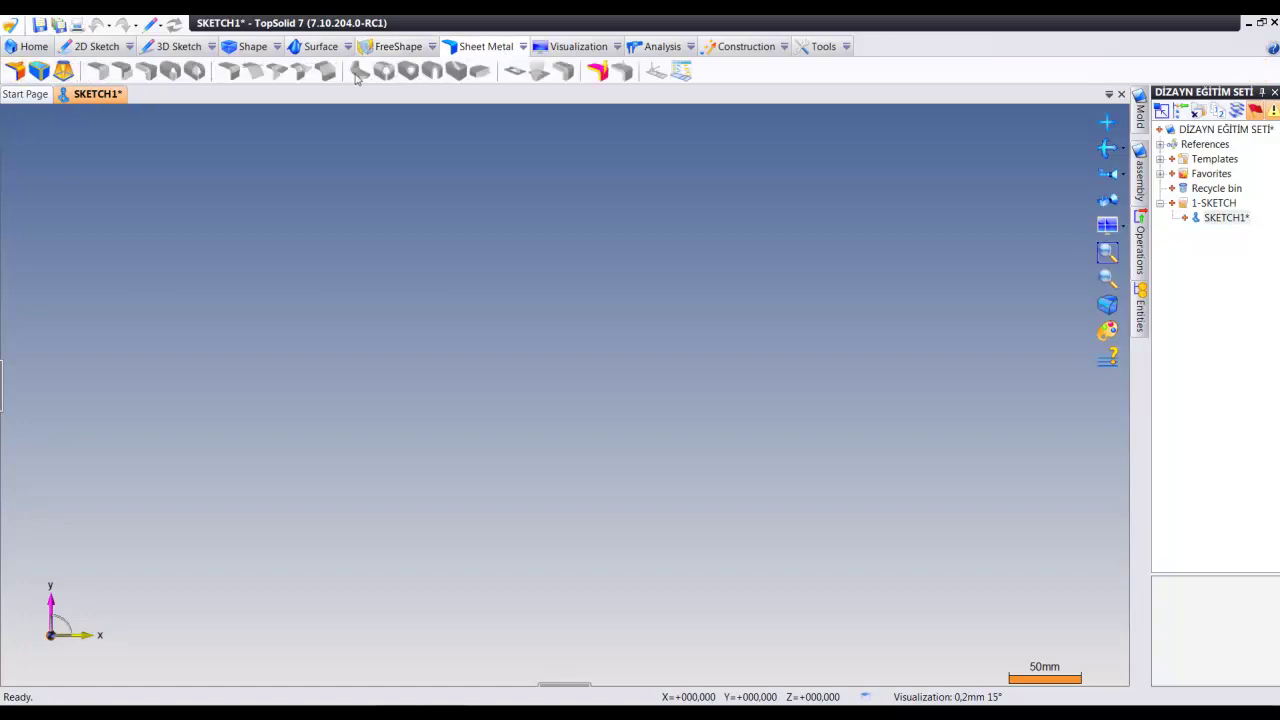
click(567, 50)
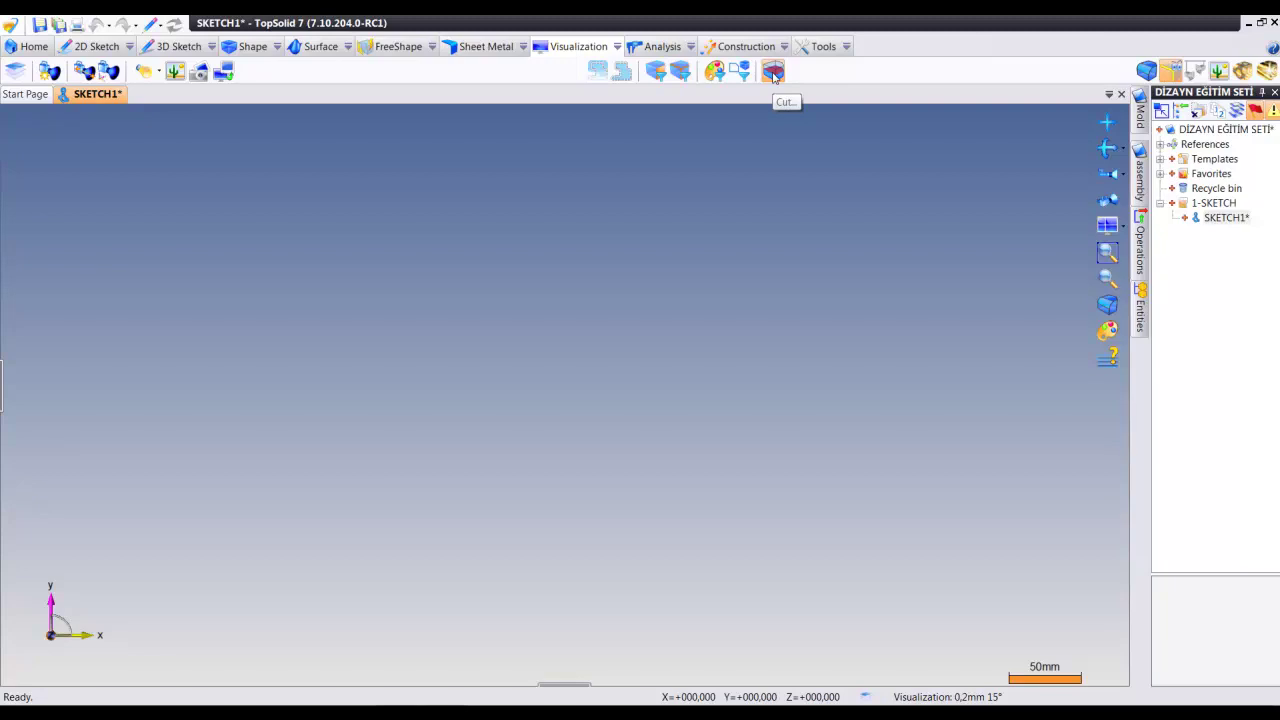
Step: Browse the Analysis, Construction and Tools toolsets in turn
click(661, 47)
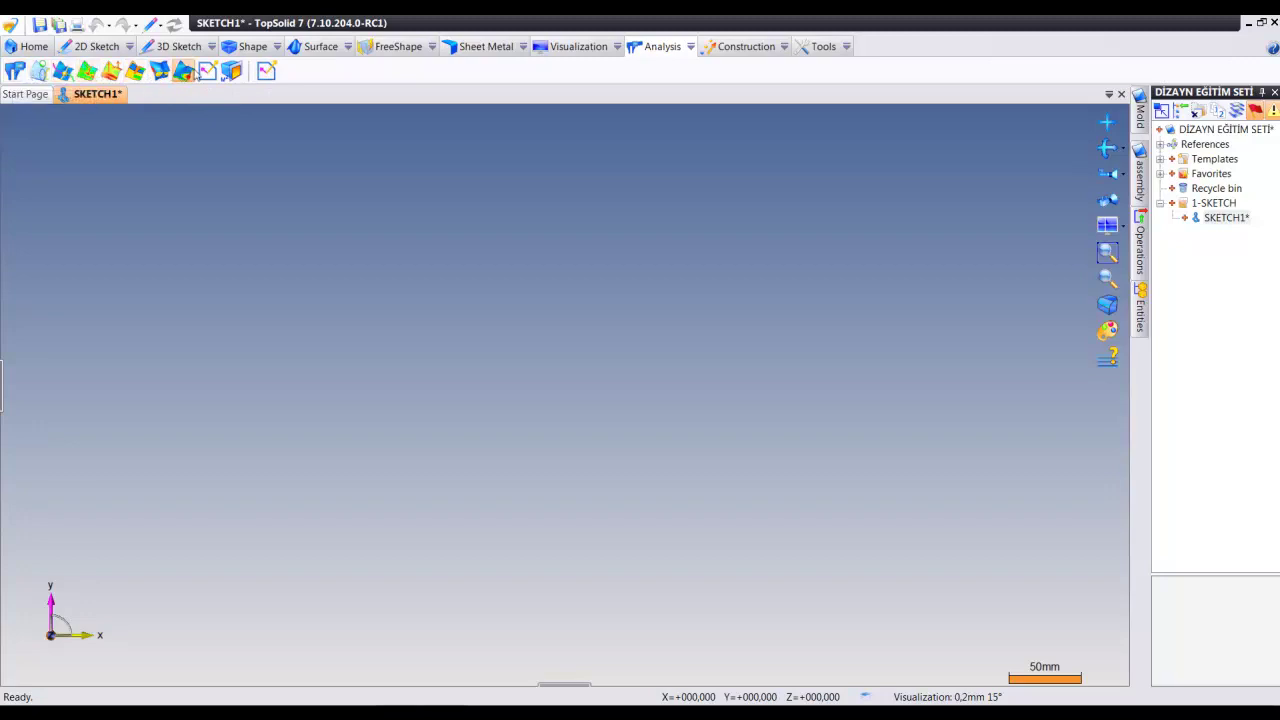
click(745, 47)
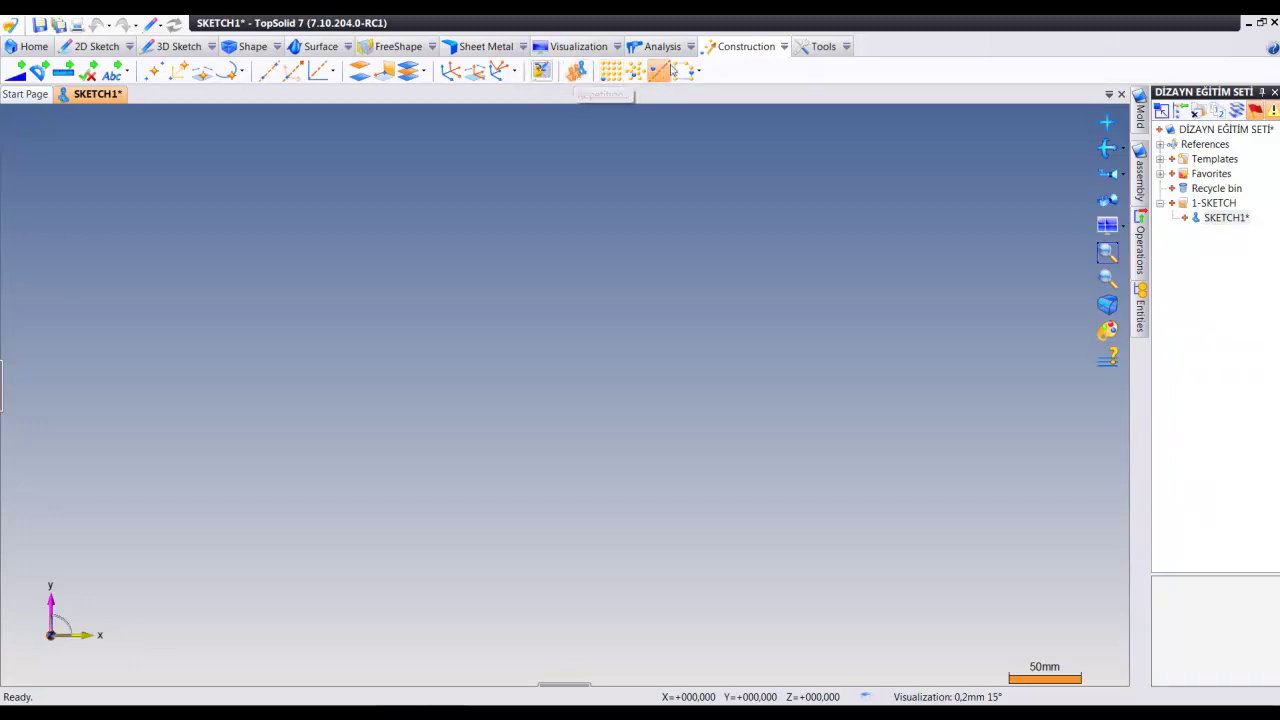
click(822, 47)
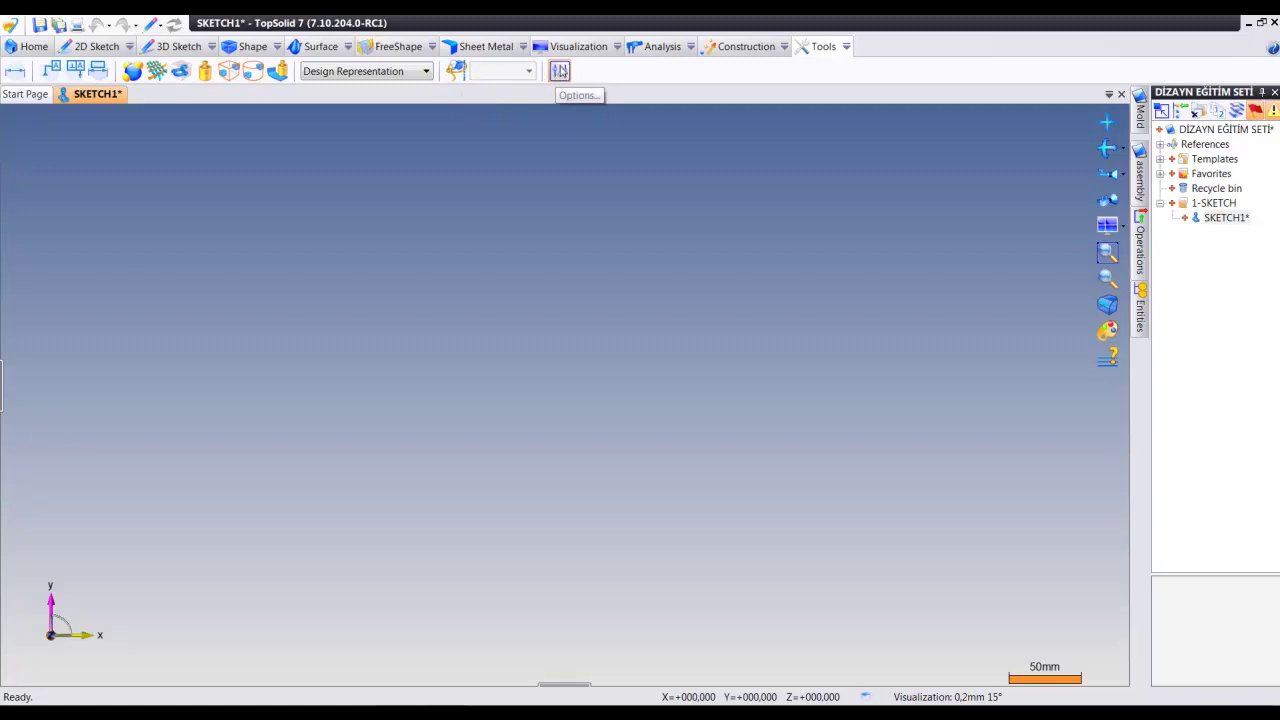
click(848, 50)
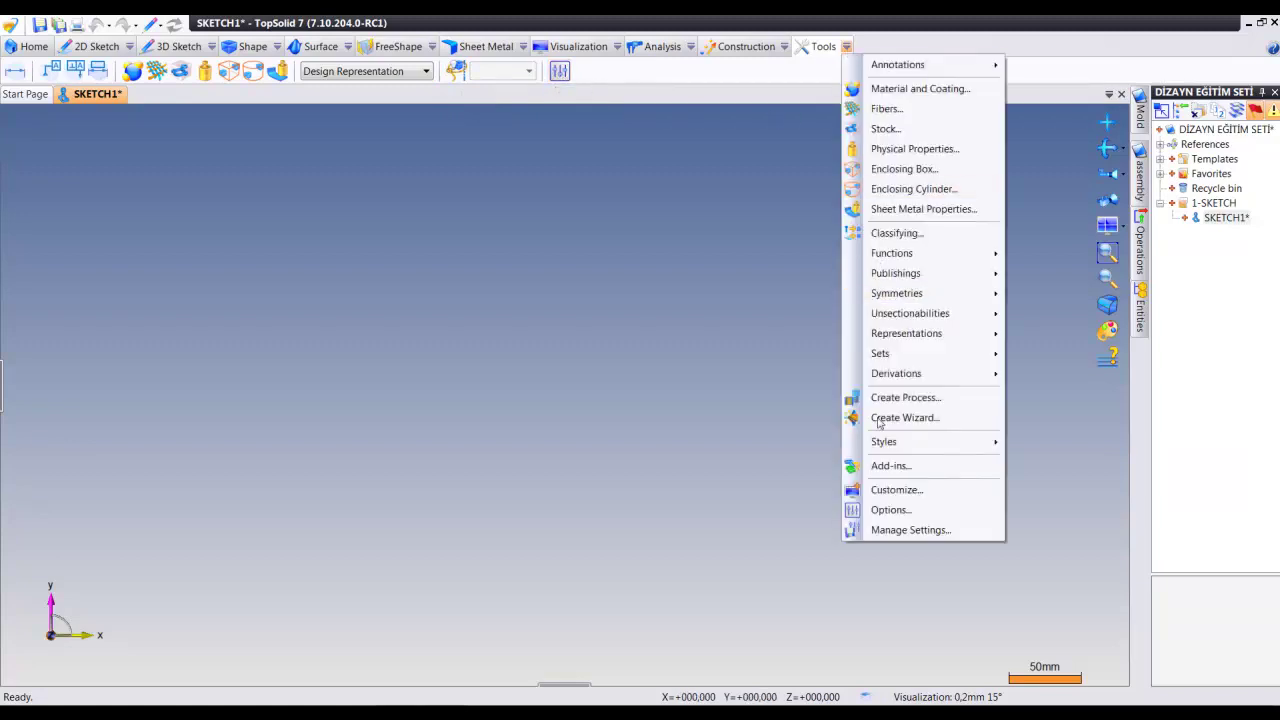
click(888, 510)
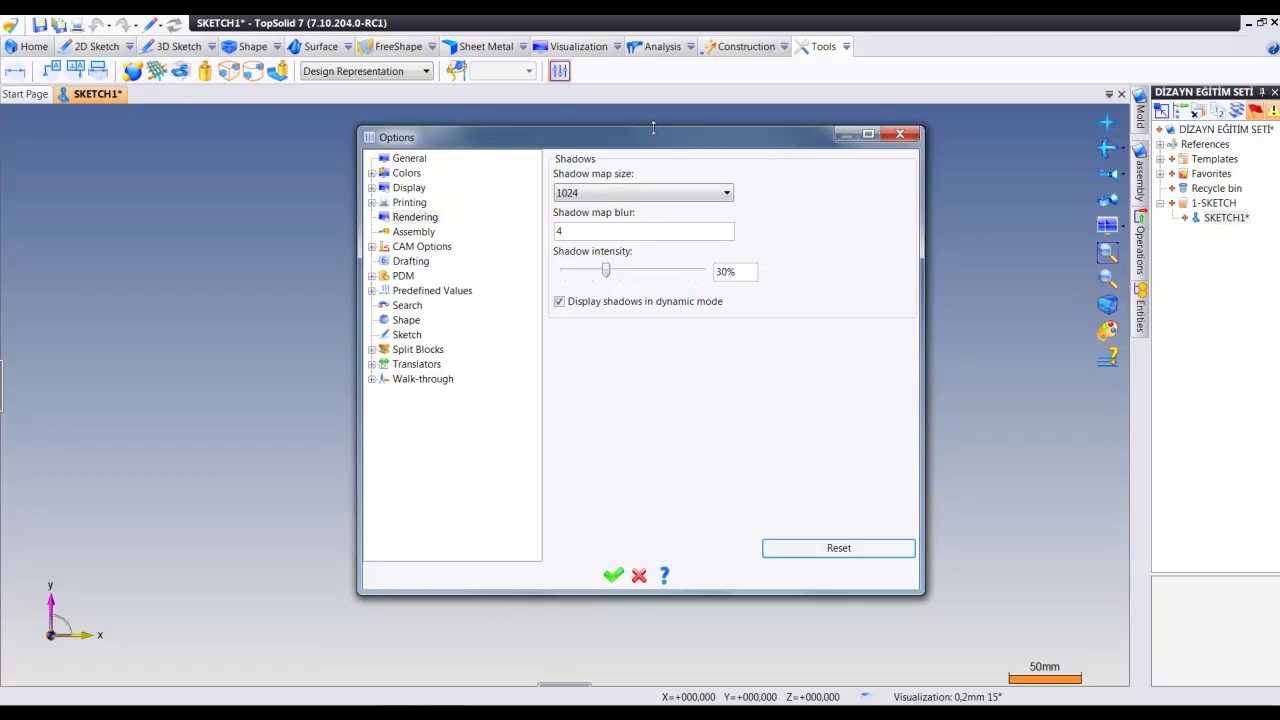
click(901, 136)
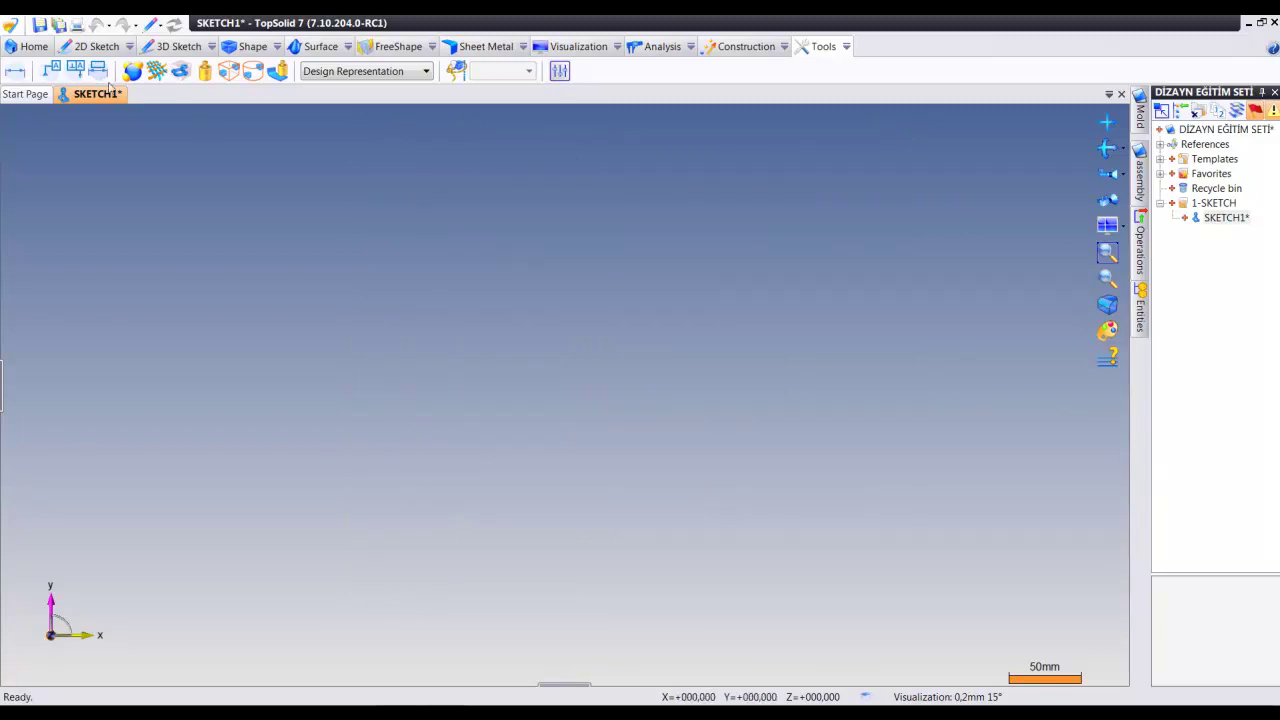
Step: Start a new 2D sketch and draw a trial eight-point line contour
click(96, 46)
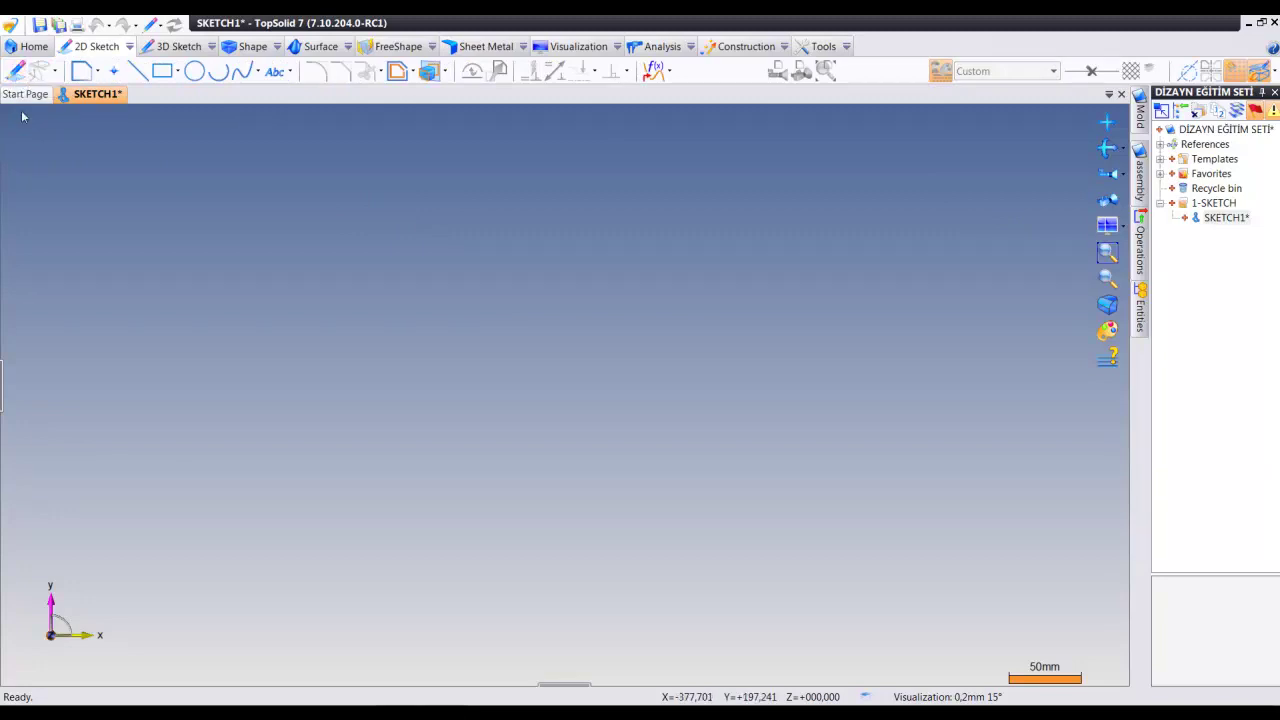
click(19, 74)
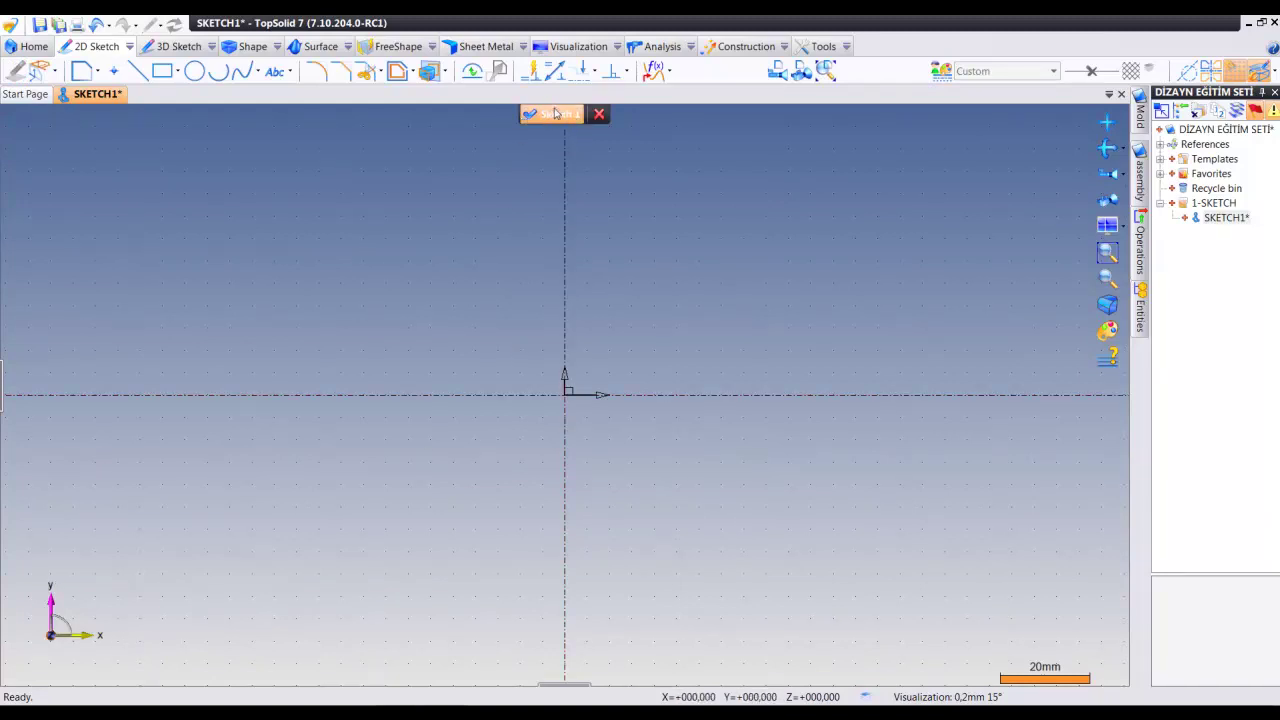
click(84, 70)
click(330, 283)
click(520, 261)
click(755, 261)
click(755, 439)
click(598, 540)
click(442, 529)
click(286, 429)
click(275, 318)
key(Escape)
Step: Select the whole trial contour, delete it, and leave the sketch
drag(208, 314, 952, 558)
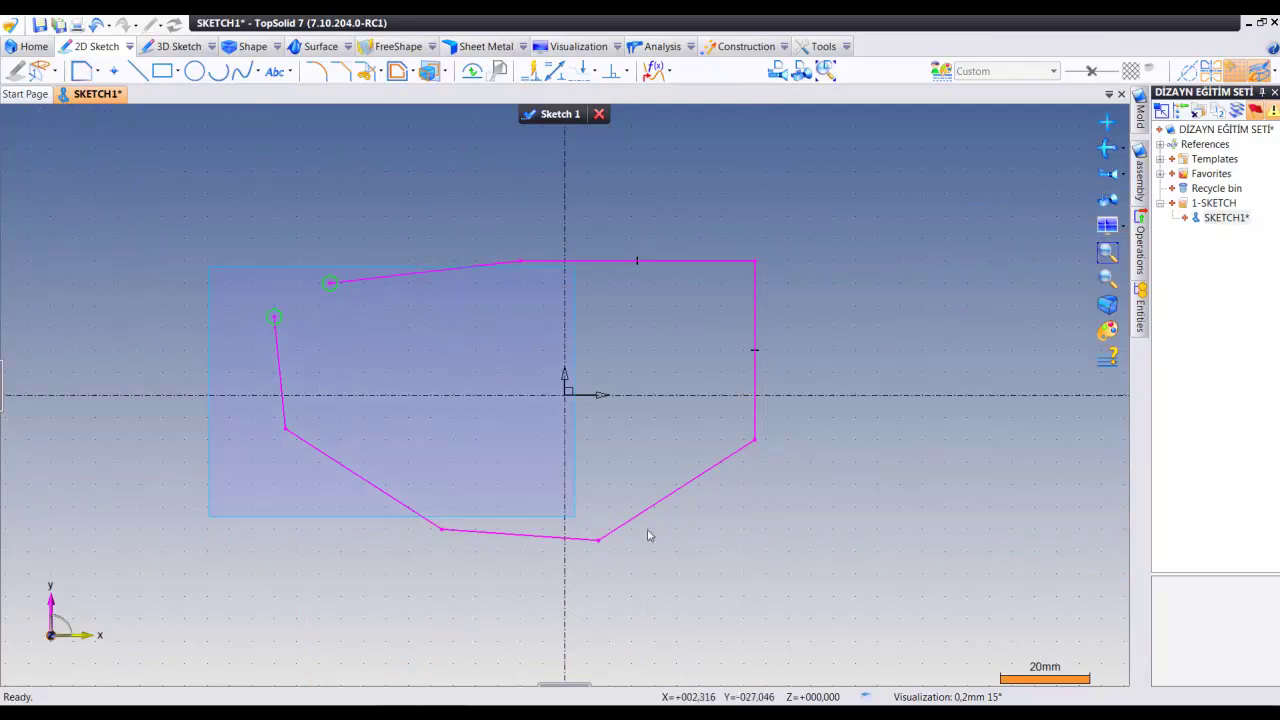
drag(853, 245, 173, 588)
key(Delete)
click(528, 114)
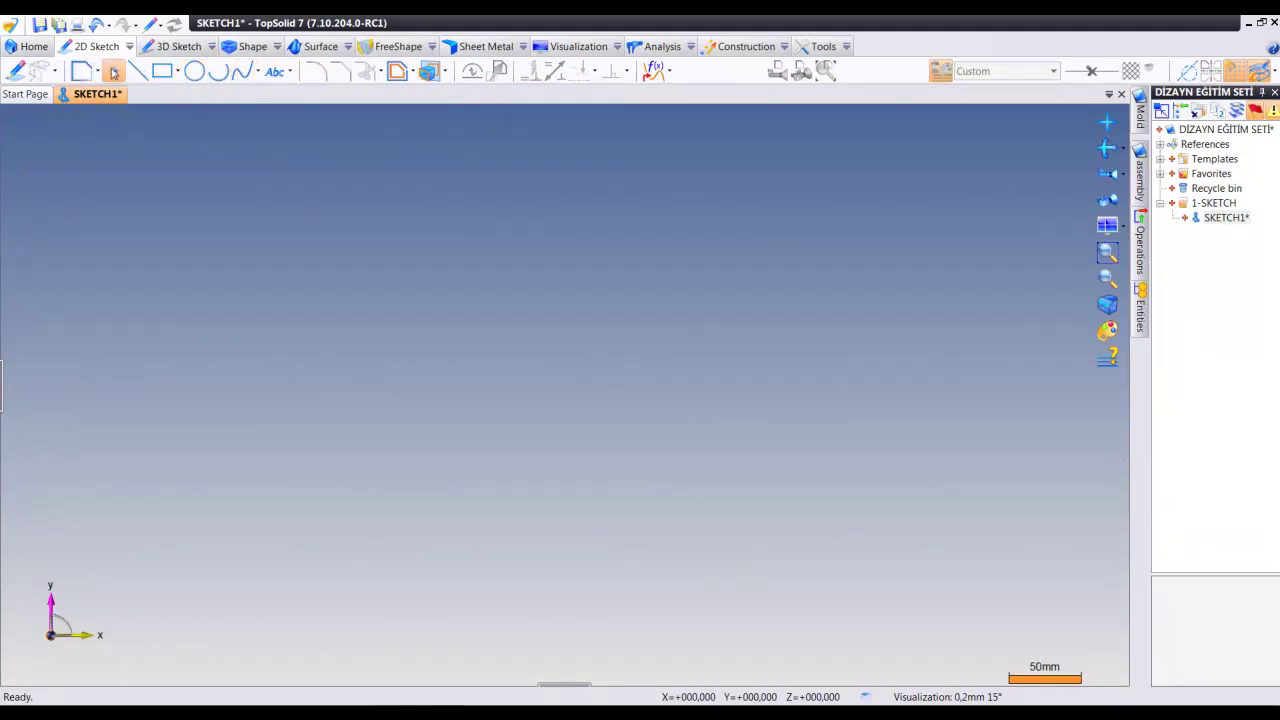
Step: Reopen Sketch 1 for editing on the dotted grid after briefly exiting it
click(84, 72)
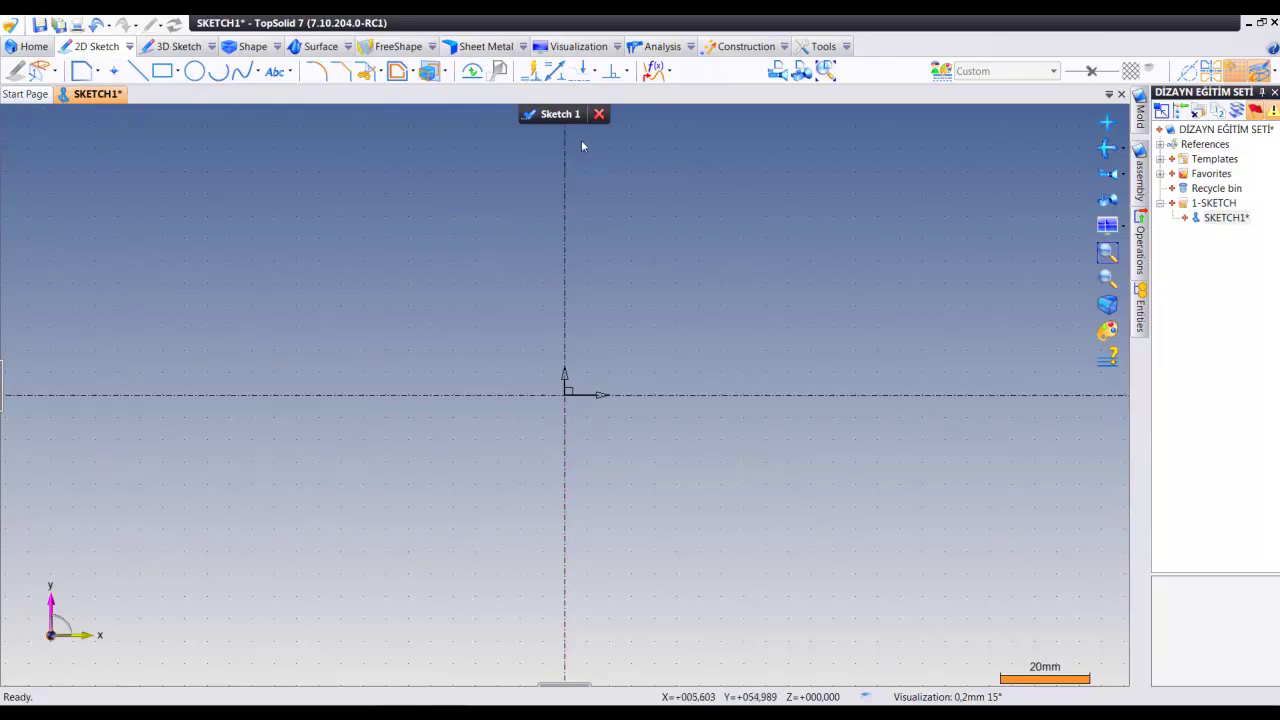
click(555, 114)
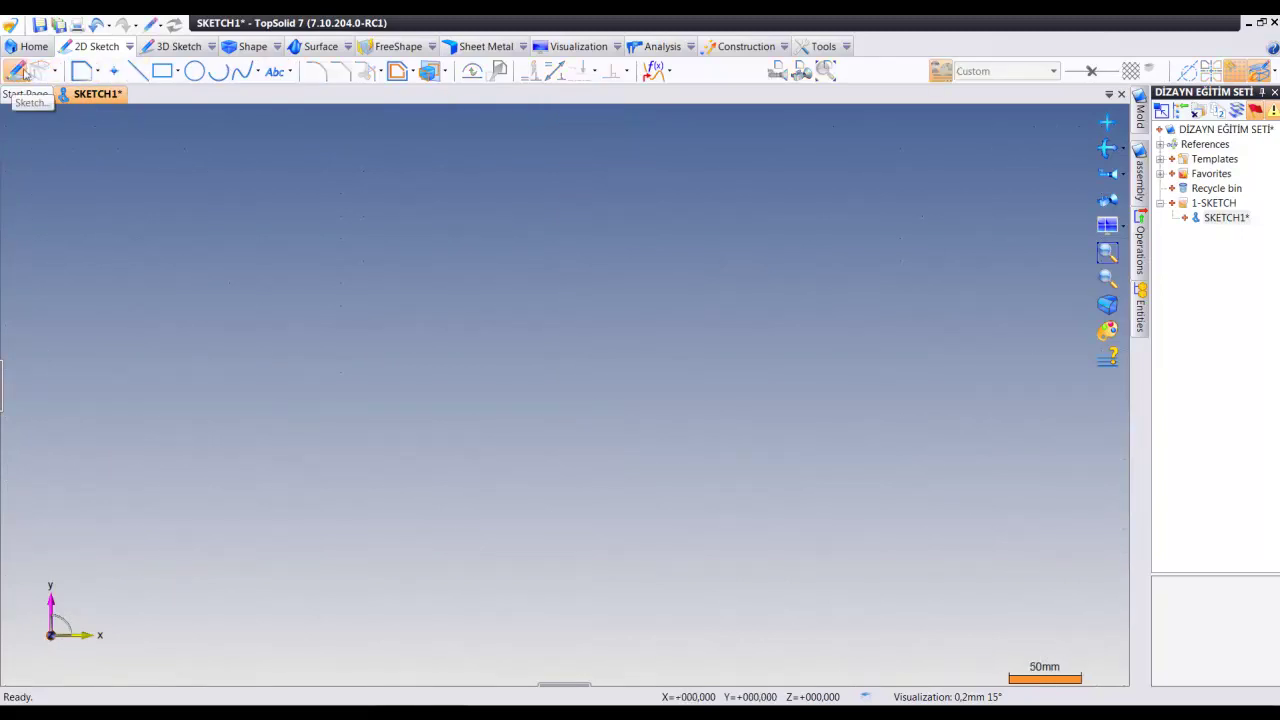
click(20, 71)
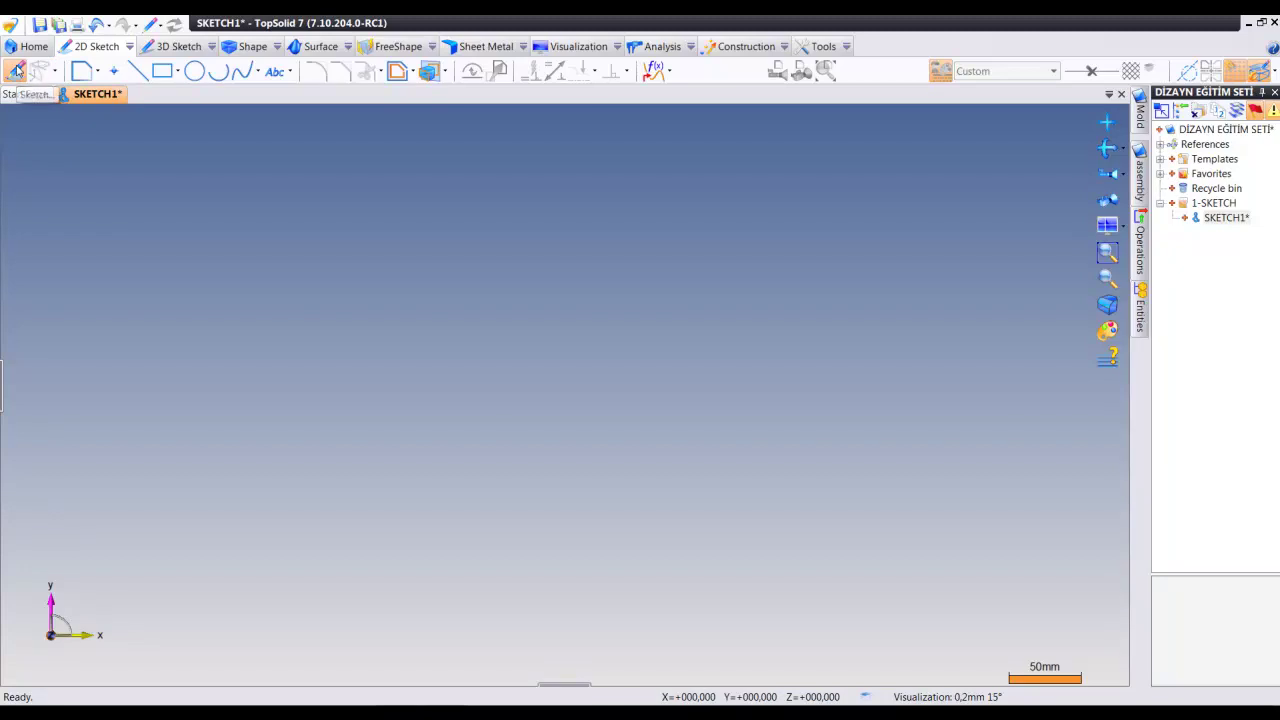
click(17, 70)
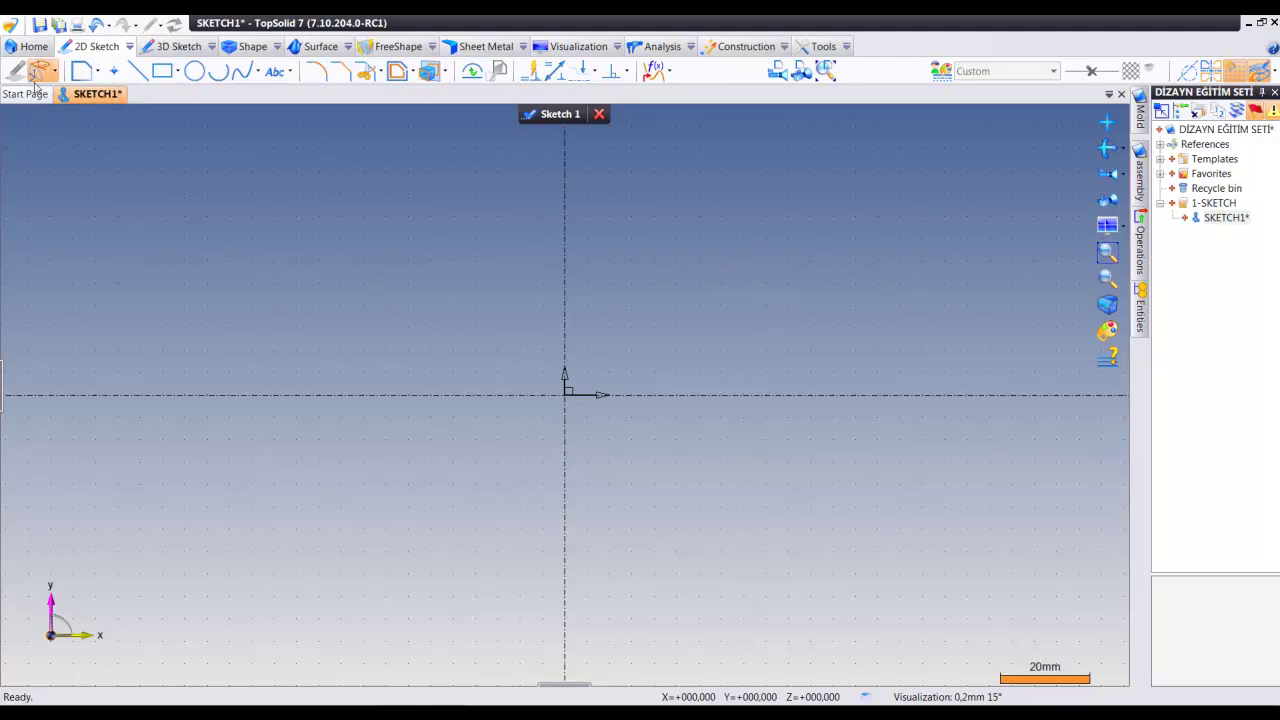
Step: Close Sketch 1 and dock the Entities list beside the project tree
click(529, 116)
click(1141, 314)
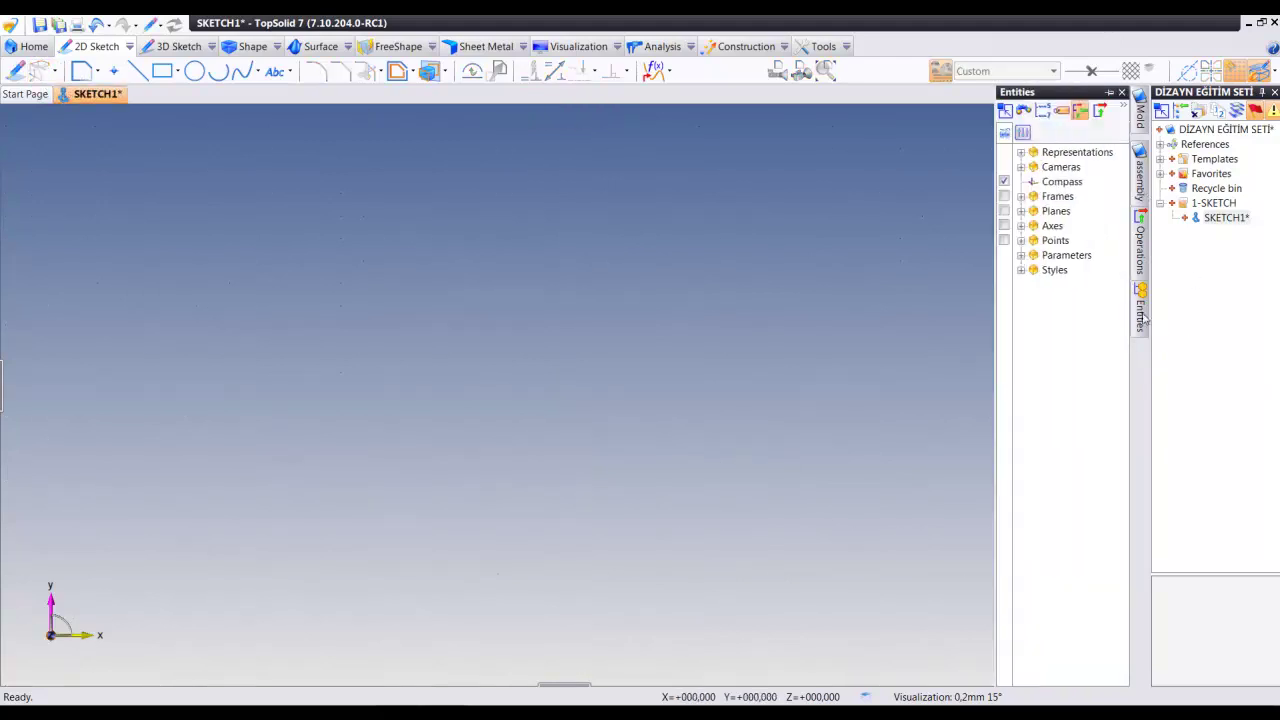
click(1110, 93)
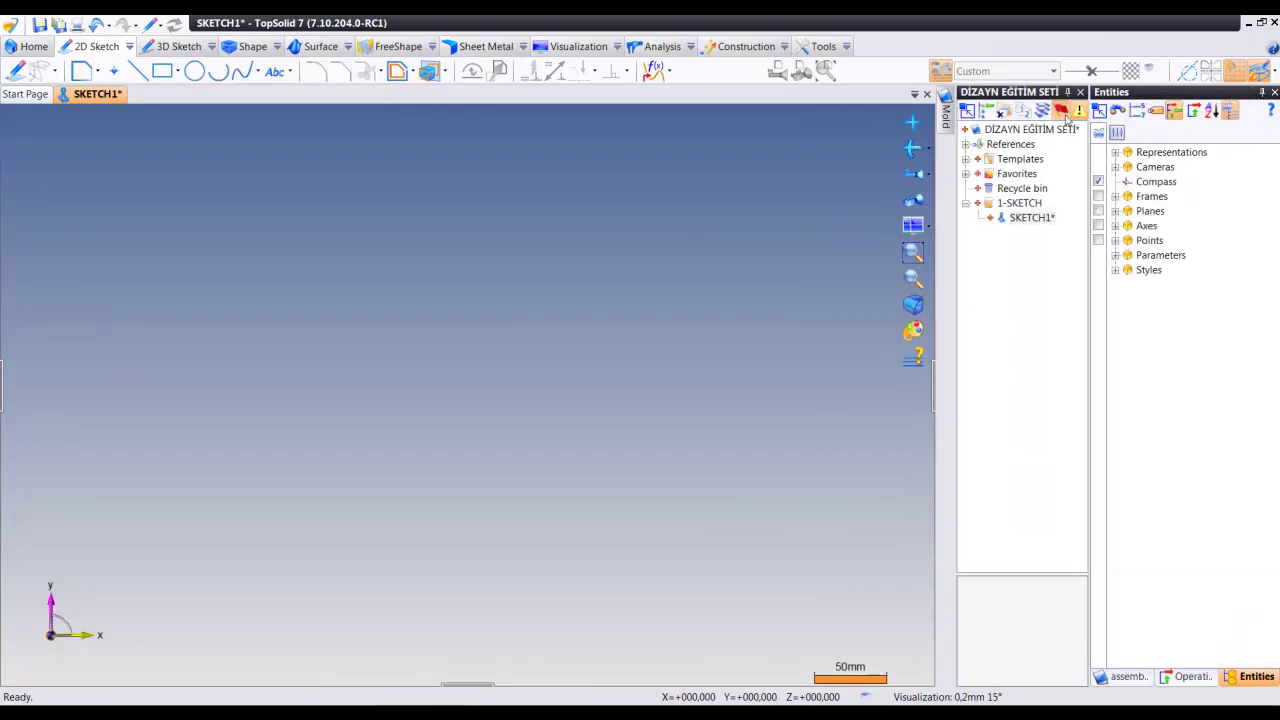
mouse_move(1050, 100)
mouse_down()
mouse_move(1136, 130)
mouse_move(1170, 167)
mouse_up()
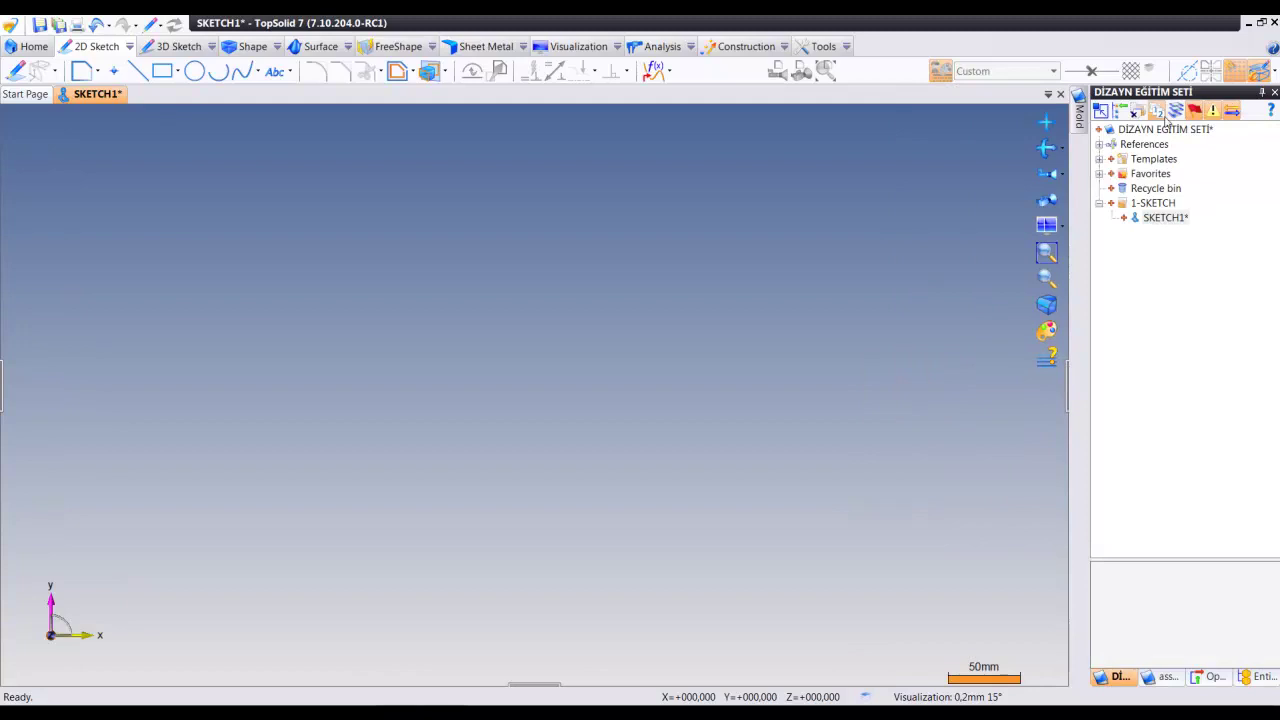
Step: Cycle through the DİZAYN EĞİTİM SETİ, assembly and Operations panes, ending on Entities
click(1168, 678)
click(1116, 678)
click(1142, 680)
click(1118, 678)
click(1165, 678)
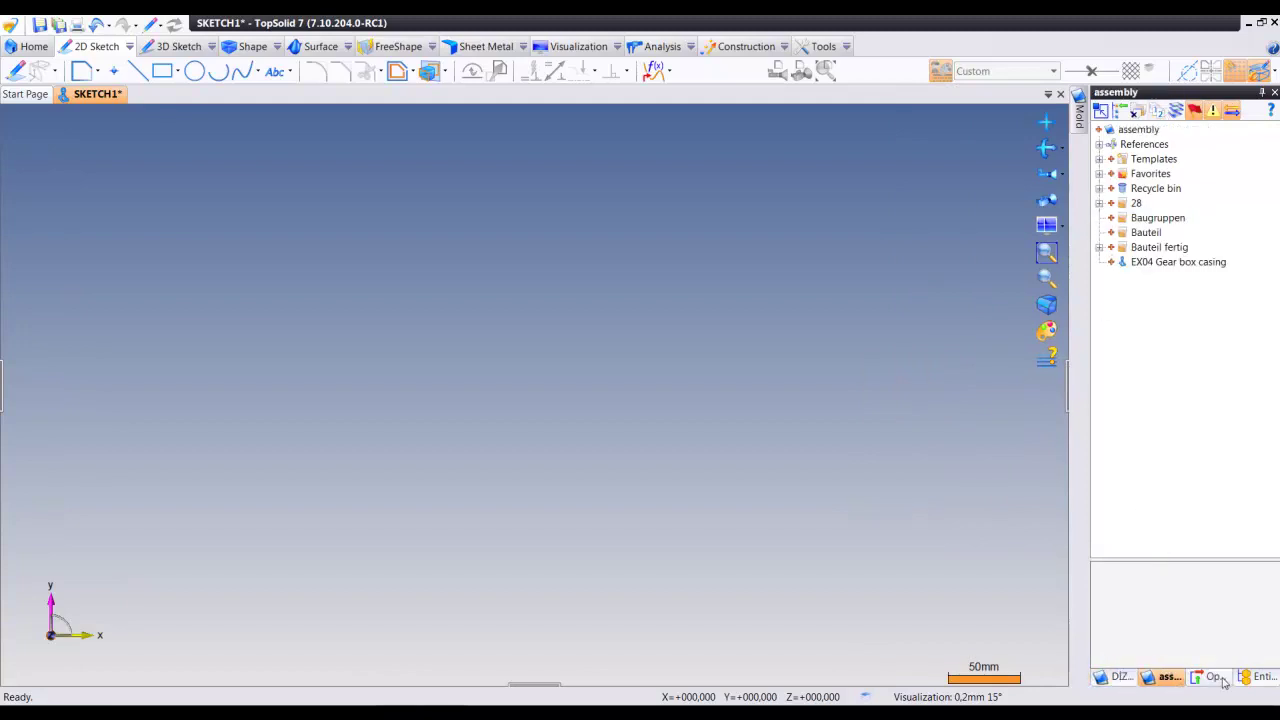
click(1214, 678)
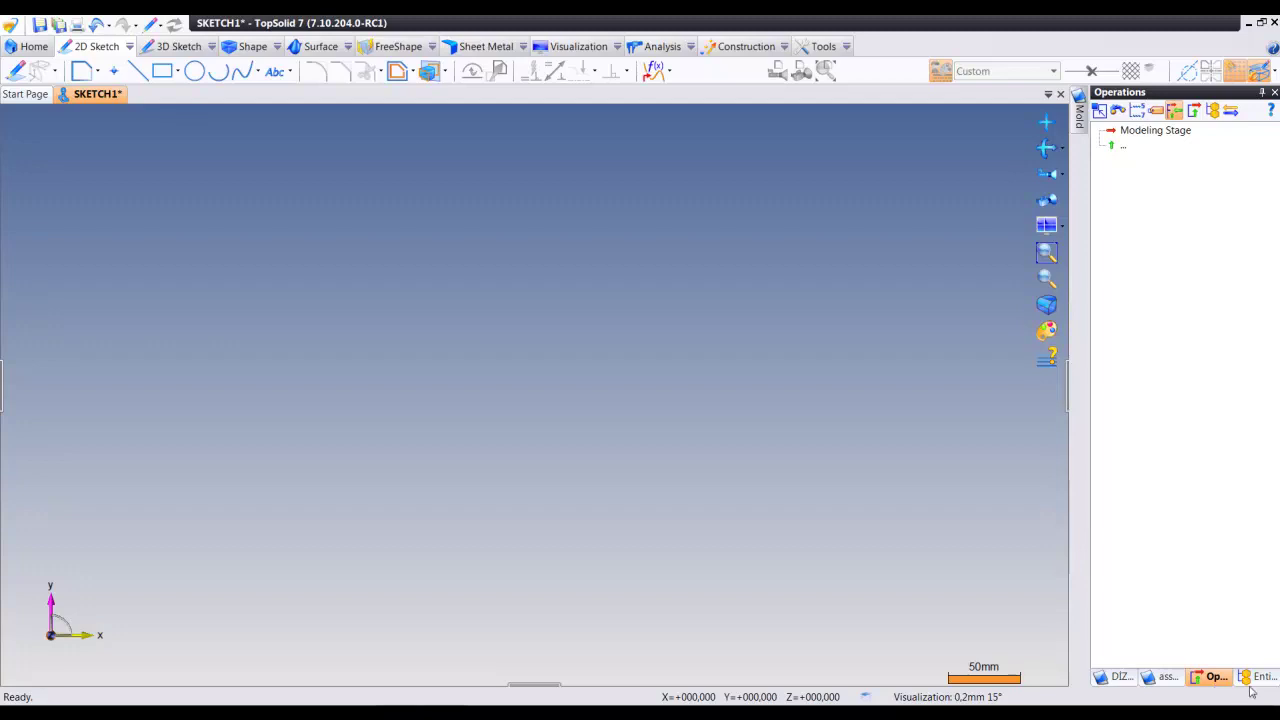
click(1254, 688)
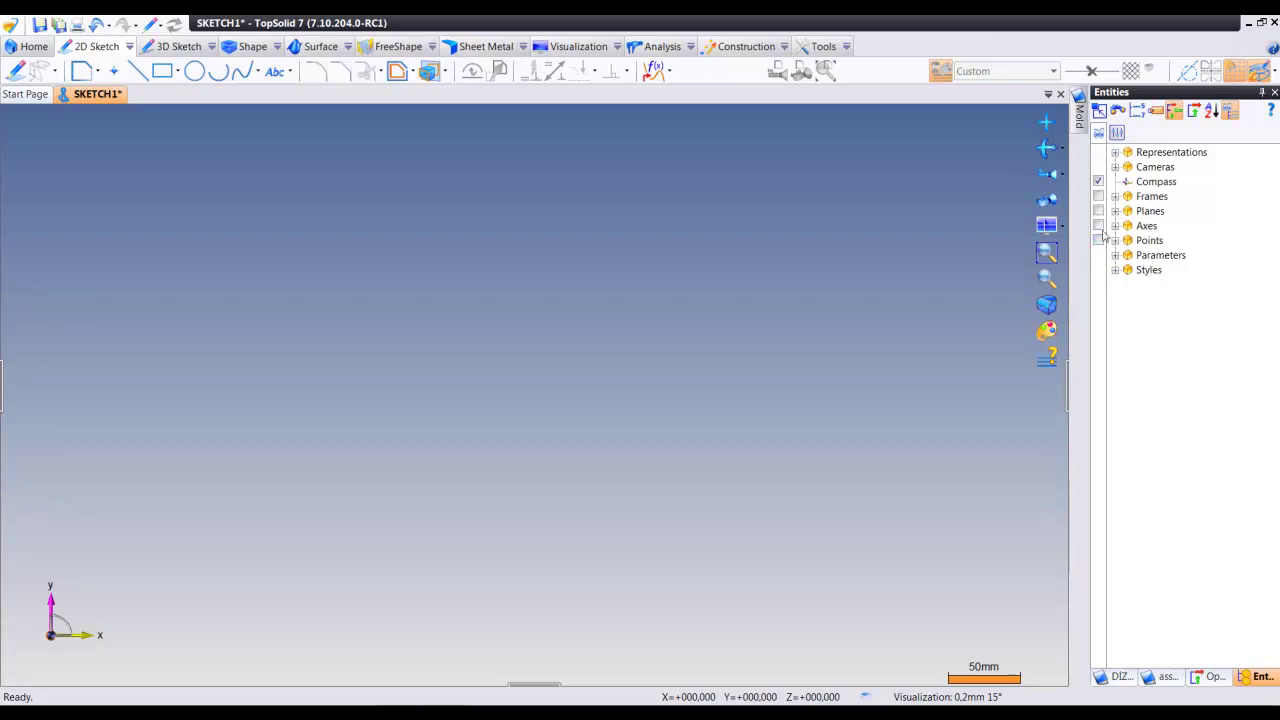
Step: Display and expand Planes, highlighting Absolute YZ, XZ and XY, and orbit to view them
click(1098, 211)
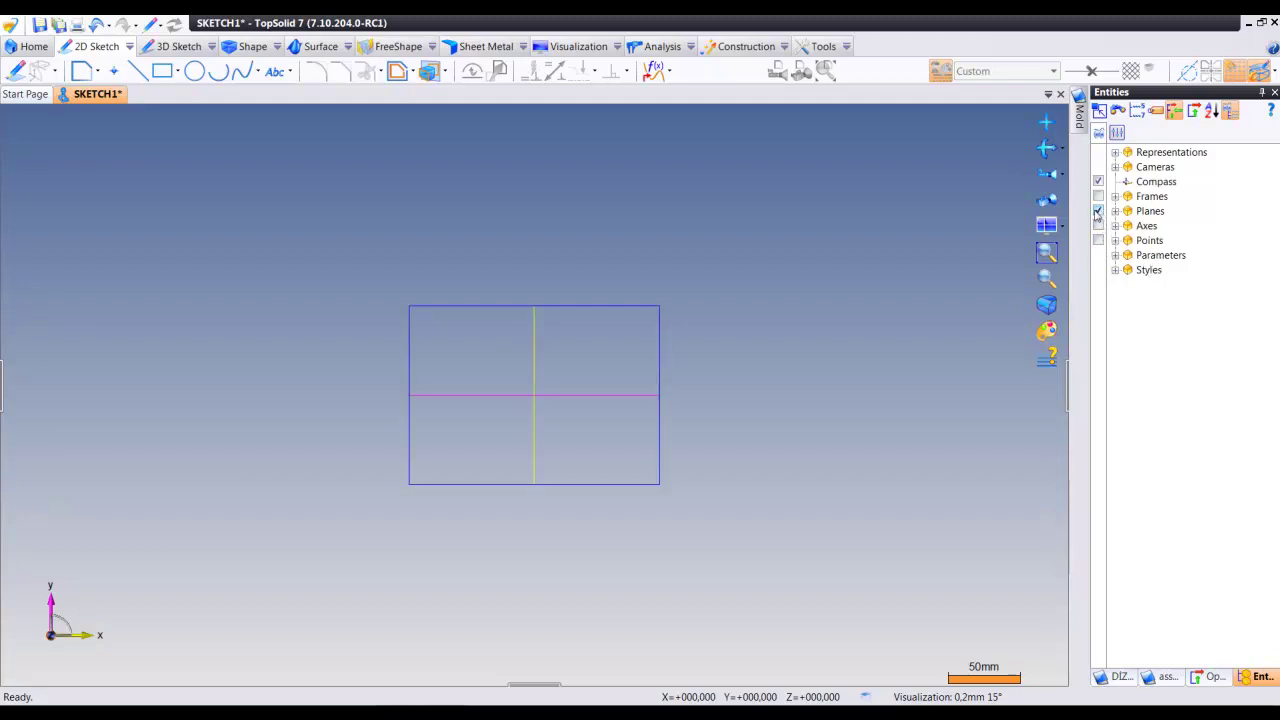
click(1115, 211)
click(1185, 226)
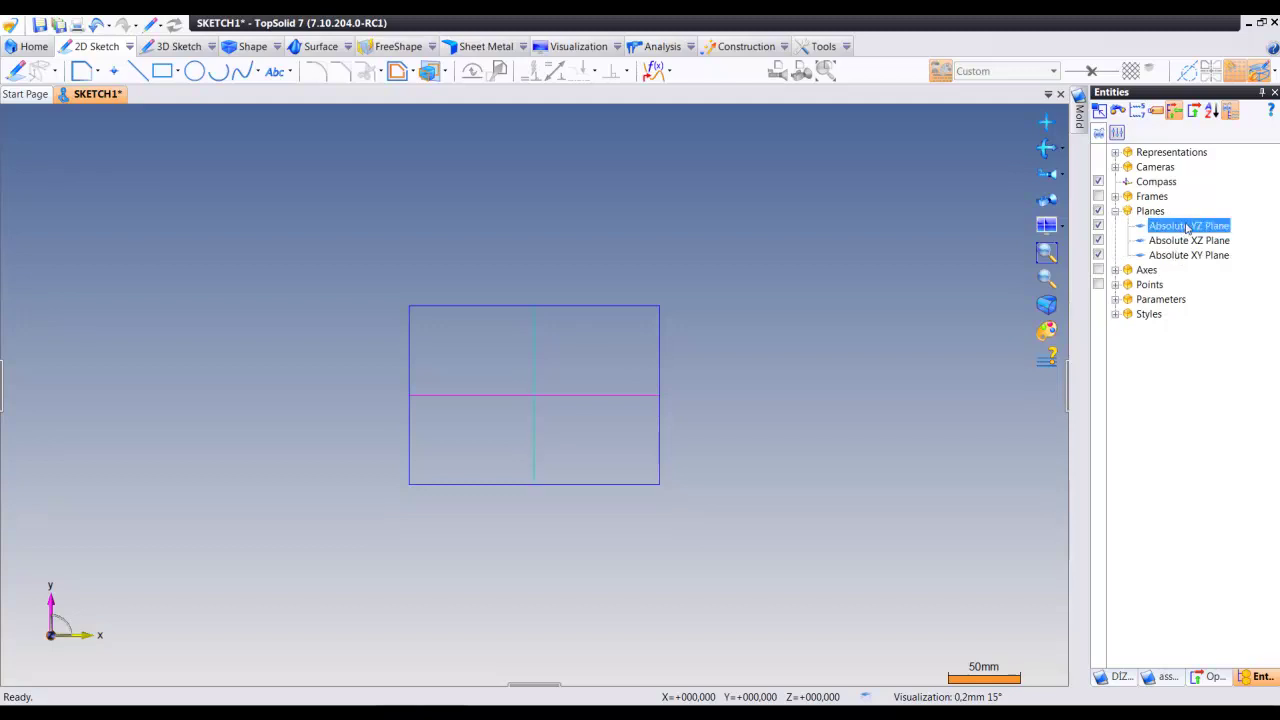
click(1186, 241)
click(1188, 255)
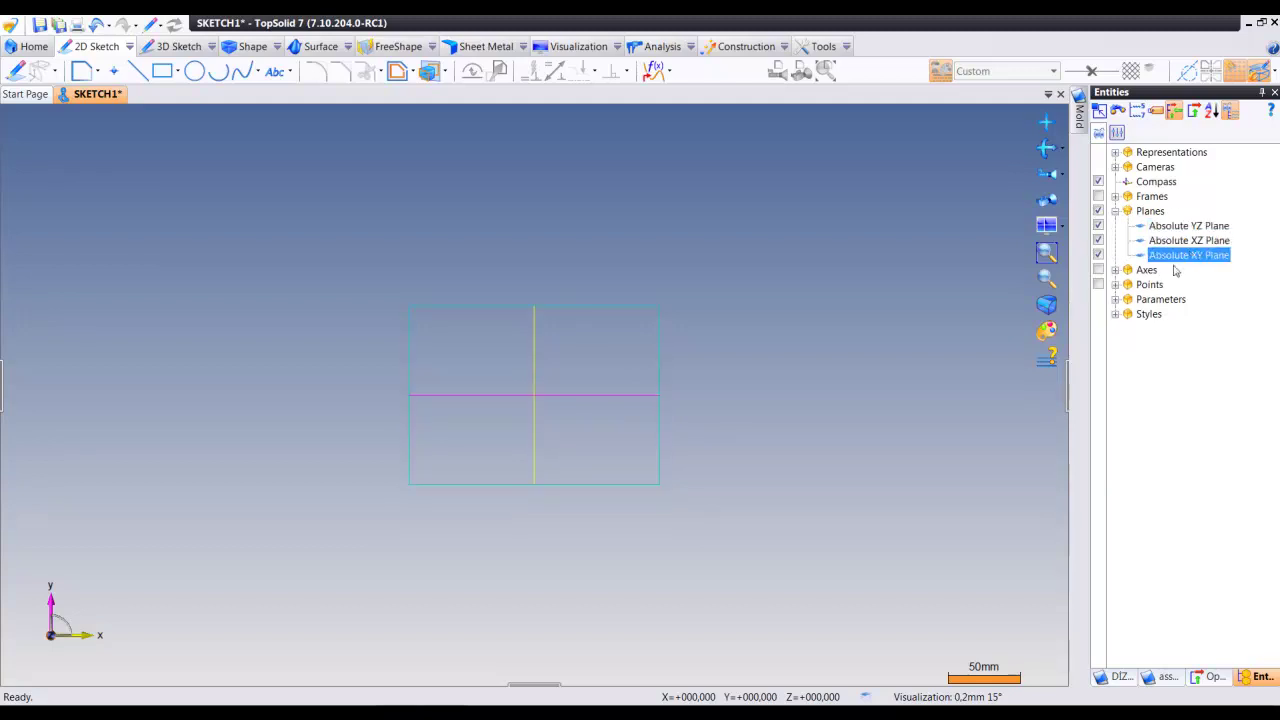
click(1182, 241)
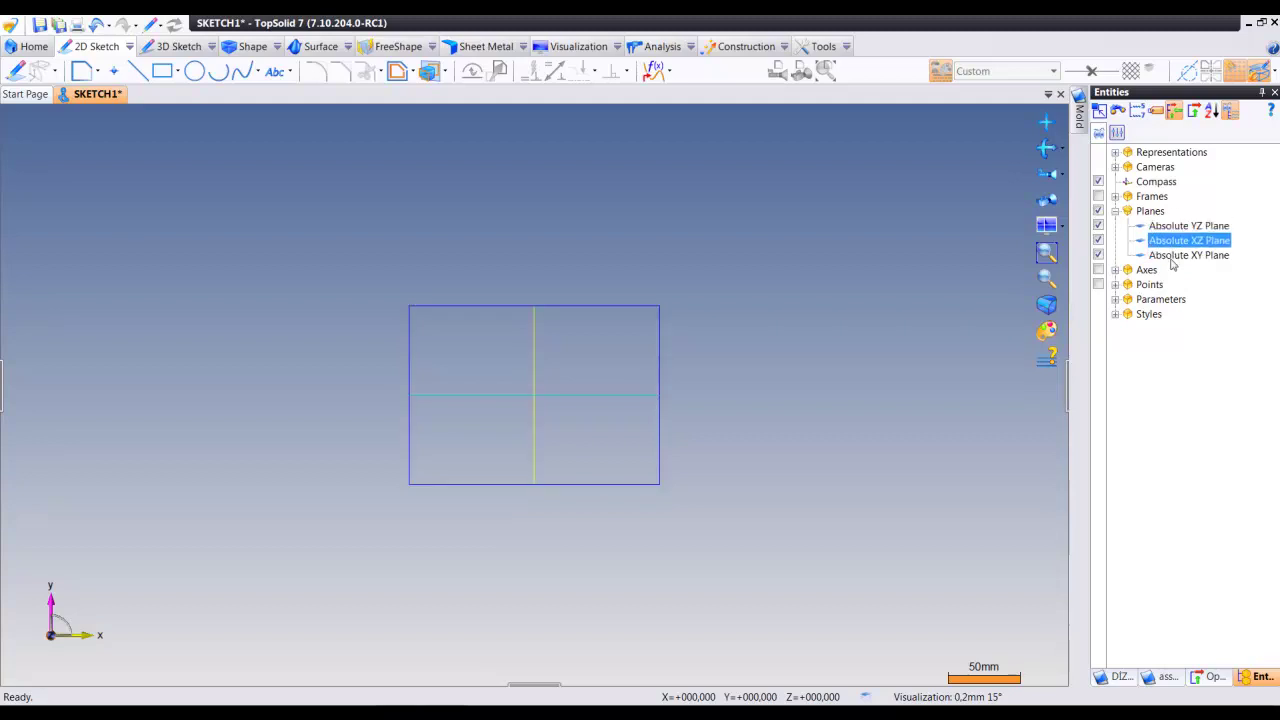
mouse_move(789, 298)
middle_down()
mouse_move(712, 369)
mouse_move(728, 342)
middle_up()
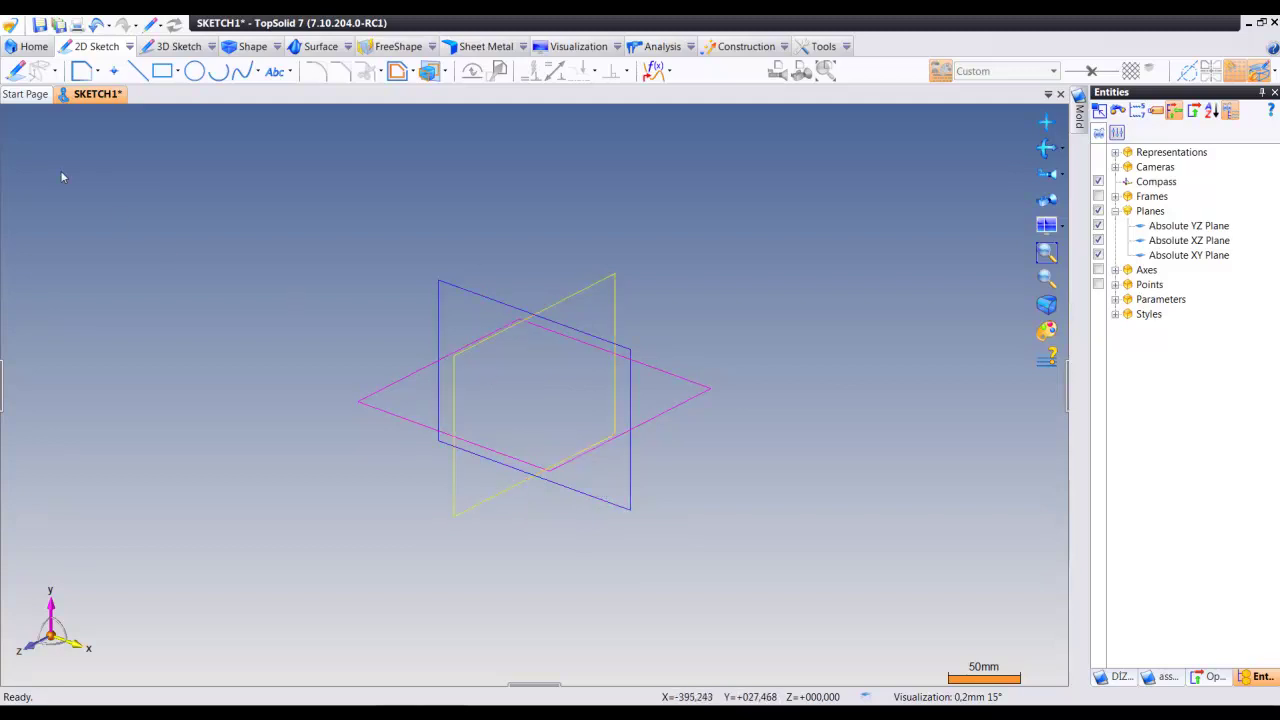
Step: Discard an empty sketch and an abandoned Absolute XZ Plane sketch, then start a fresh Sketch 1
click(19, 74)
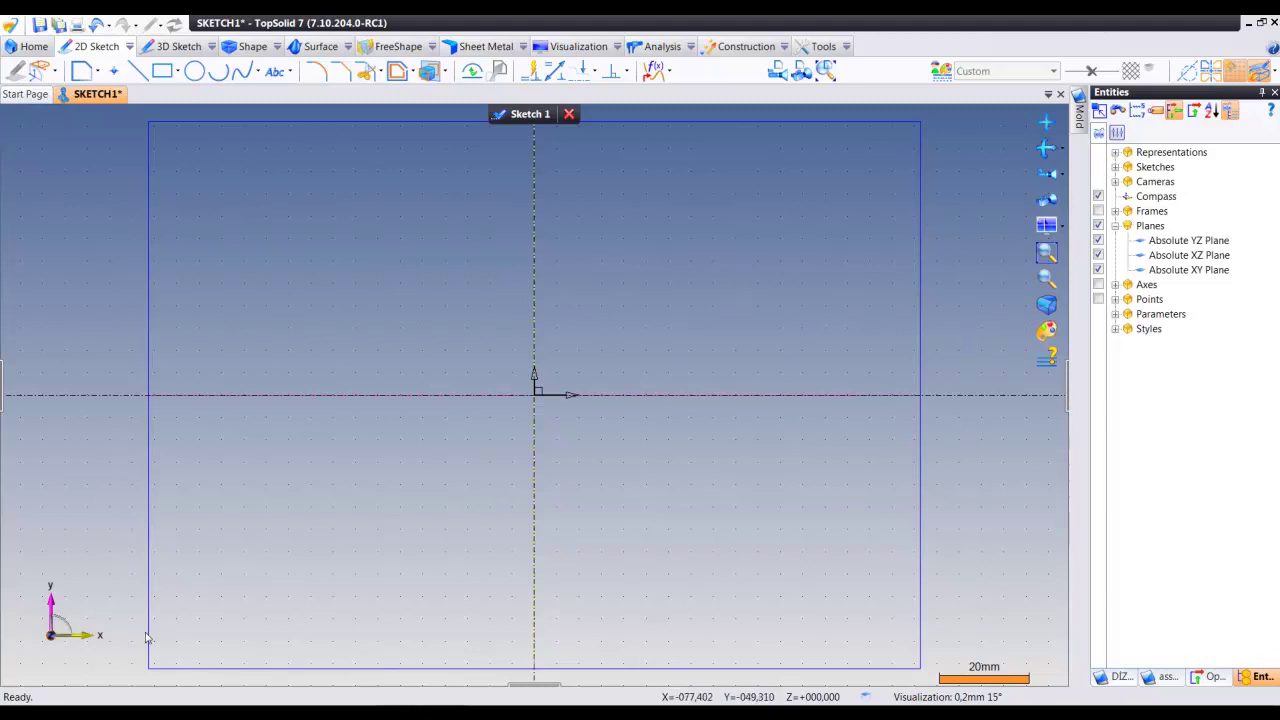
click(527, 114)
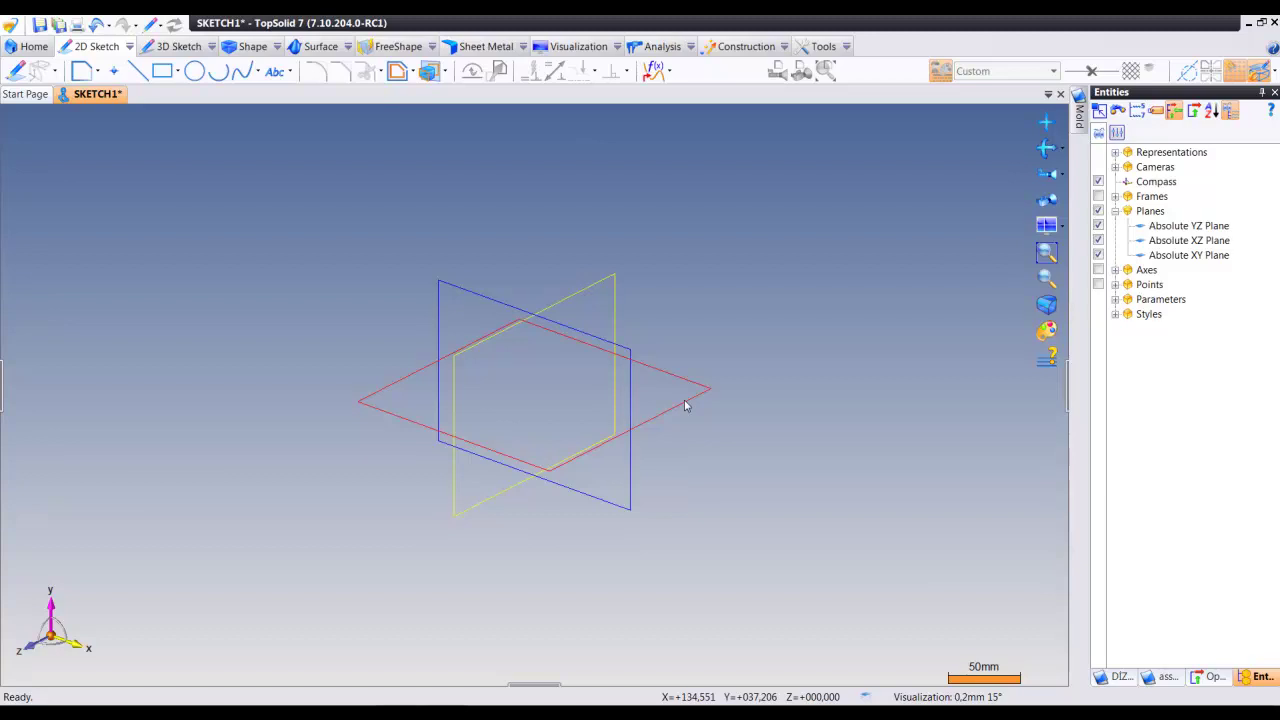
right_click(685, 405)
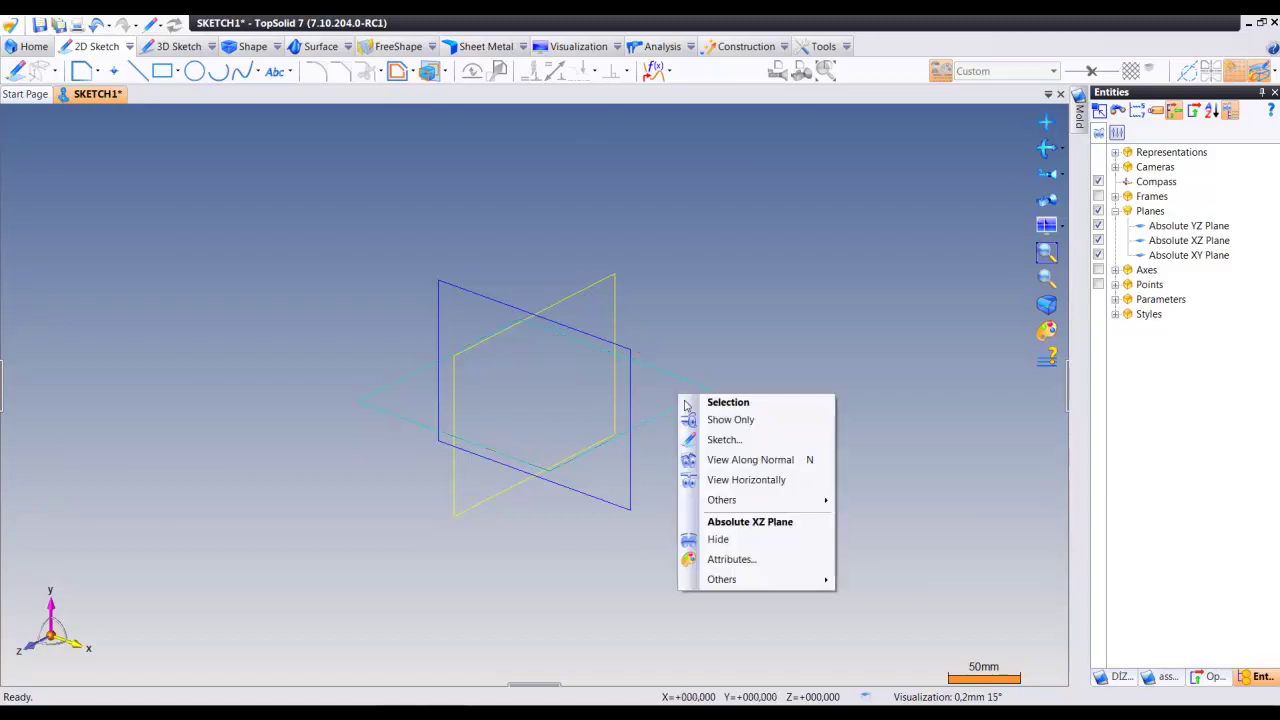
click(741, 440)
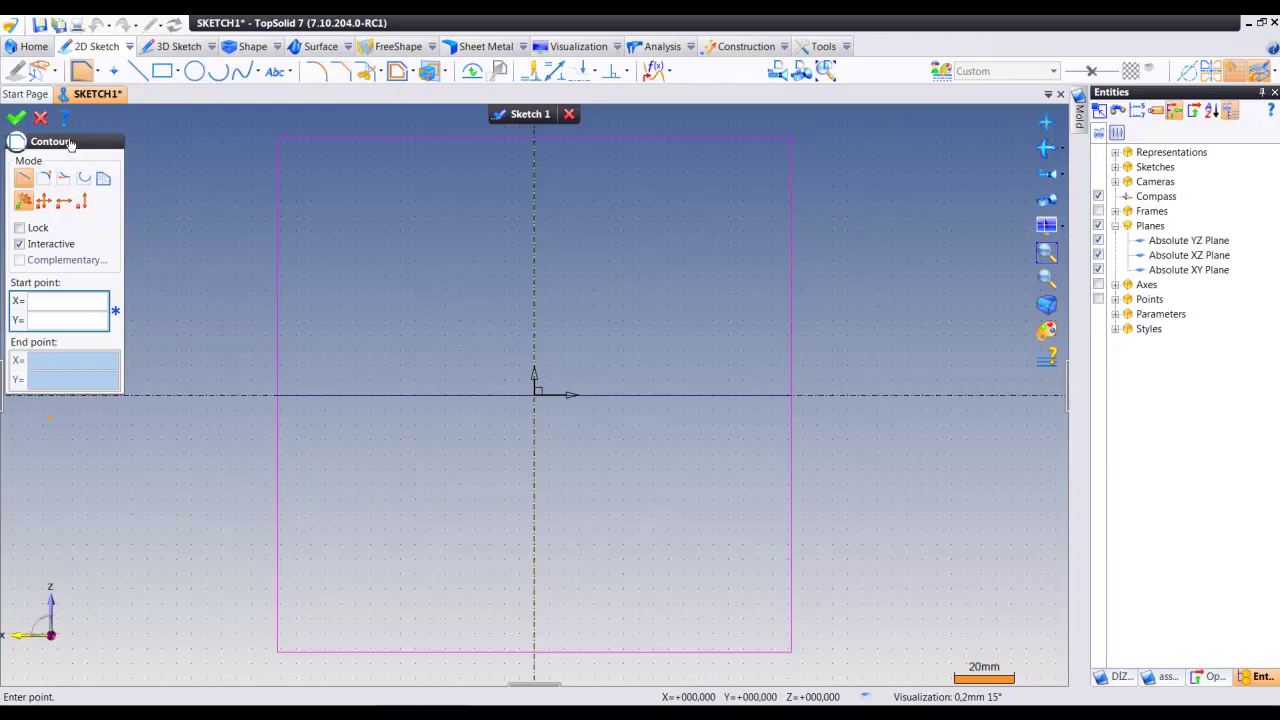
click(41, 118)
click(503, 114)
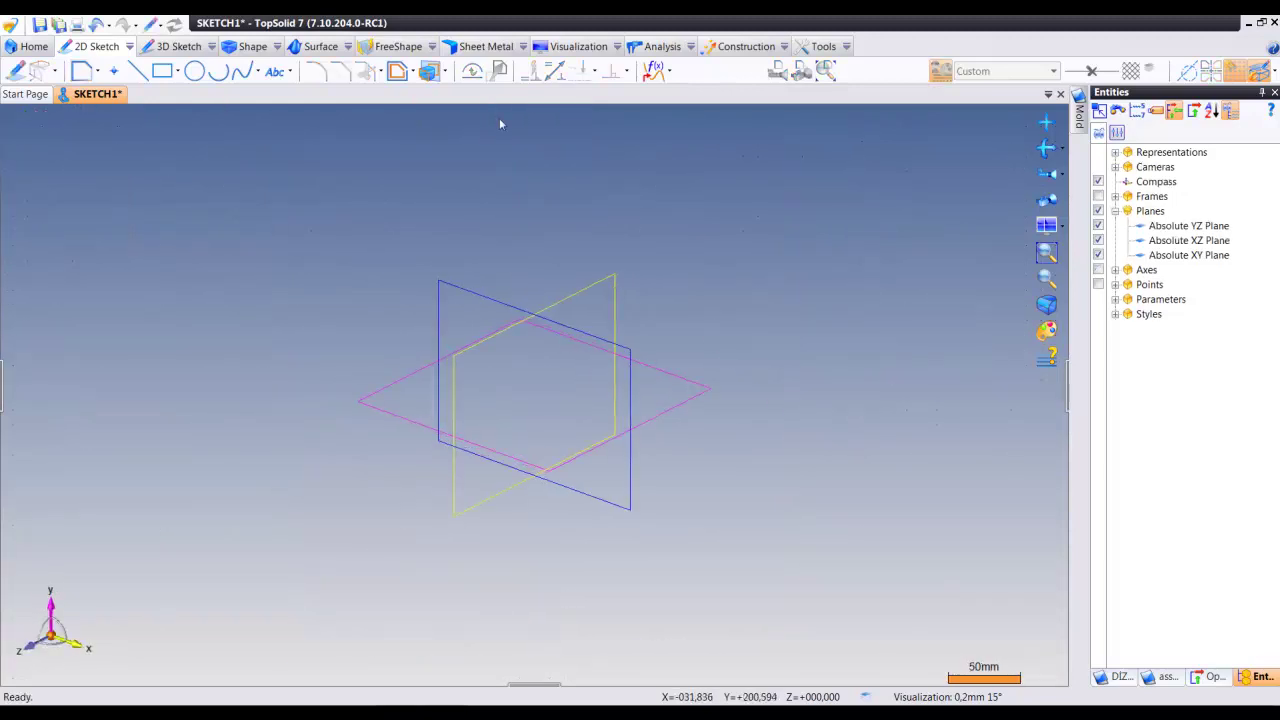
click(16, 72)
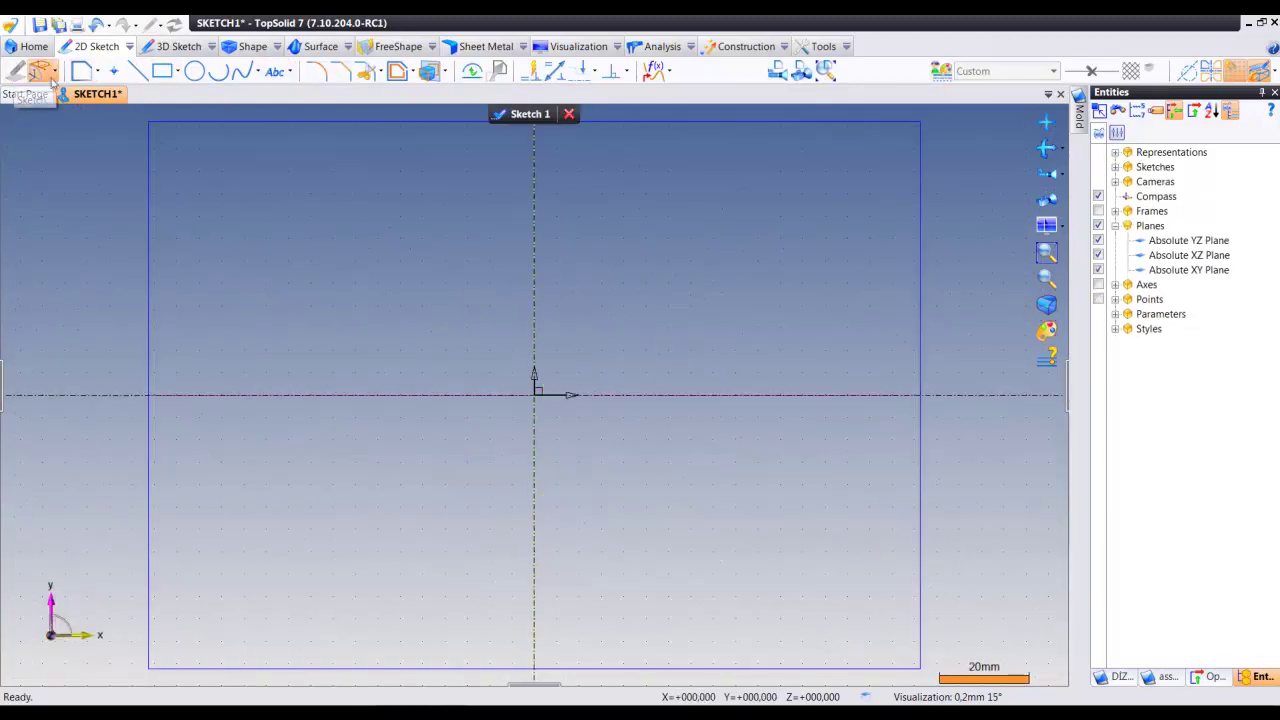
Step: Set Sketch 1's support plane to Absolute YZ Plane in its positioning settings
click(44, 72)
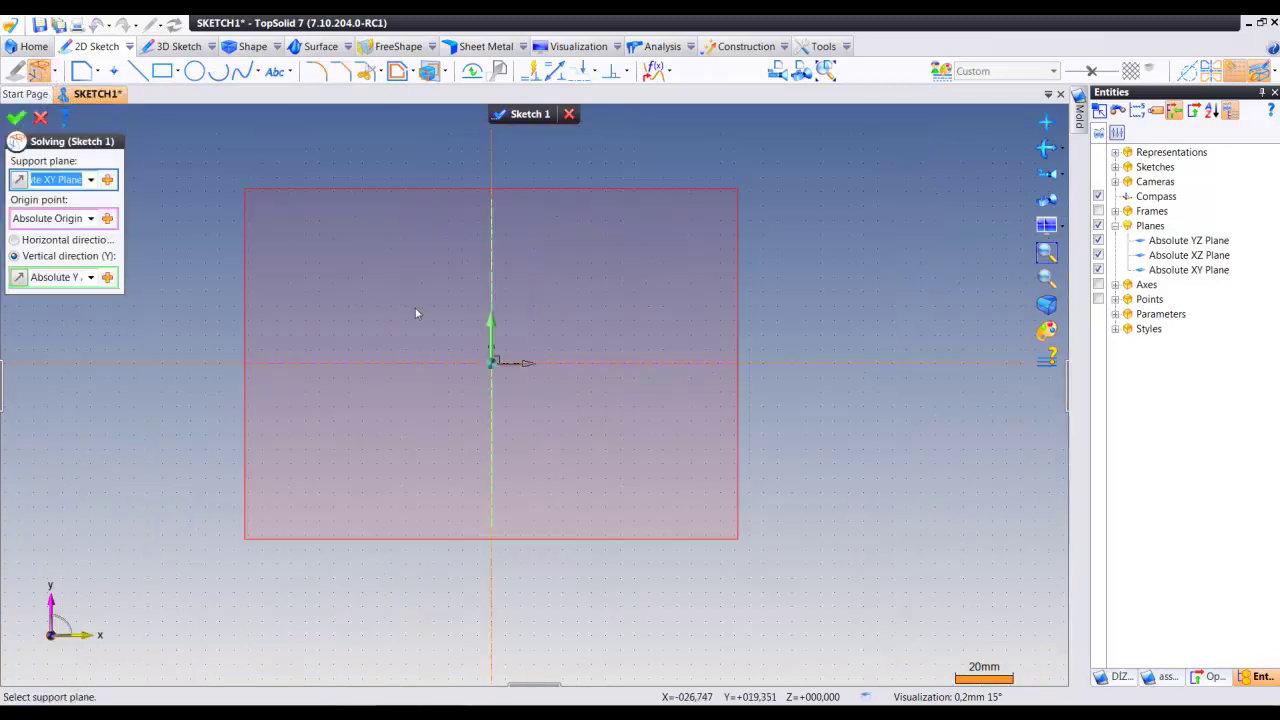
click(90, 179)
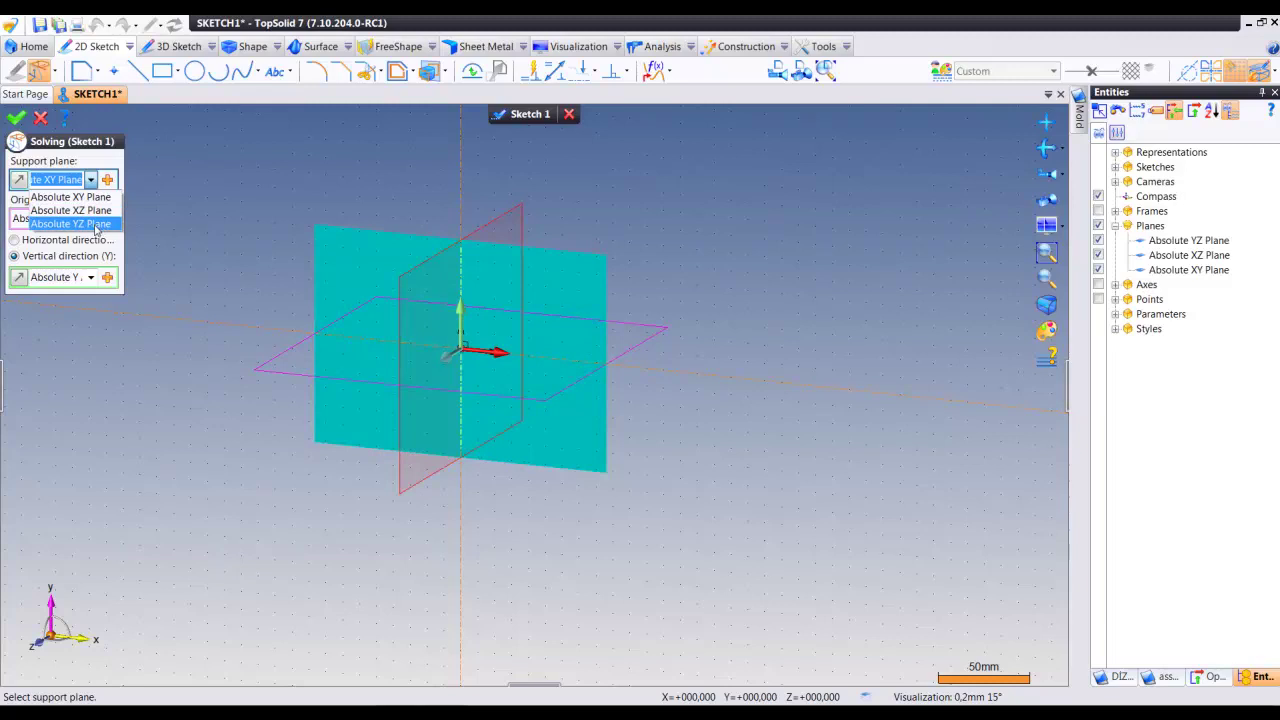
click(96, 224)
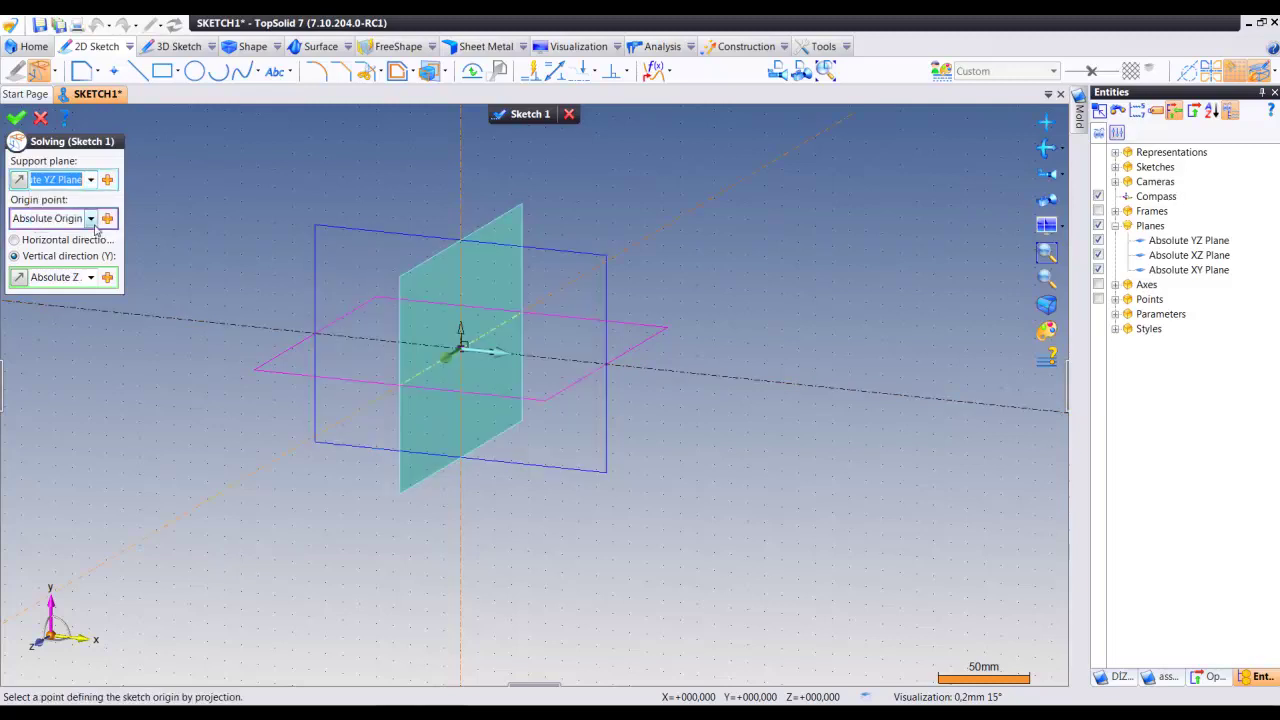
click(91, 180)
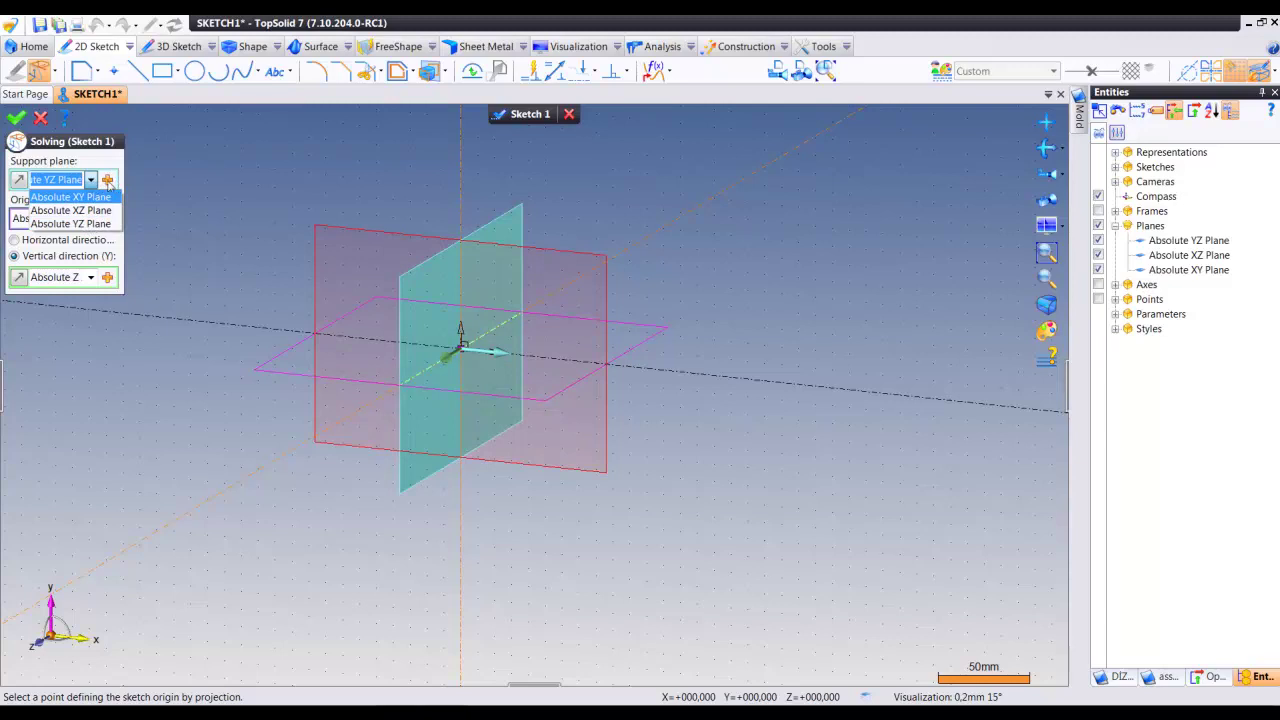
click(109, 185)
Step: Try Absolute Y Axis, then settle on Absolute Z Axis as vertical direction and confirm the YZ-plane sketch
click(109, 185)
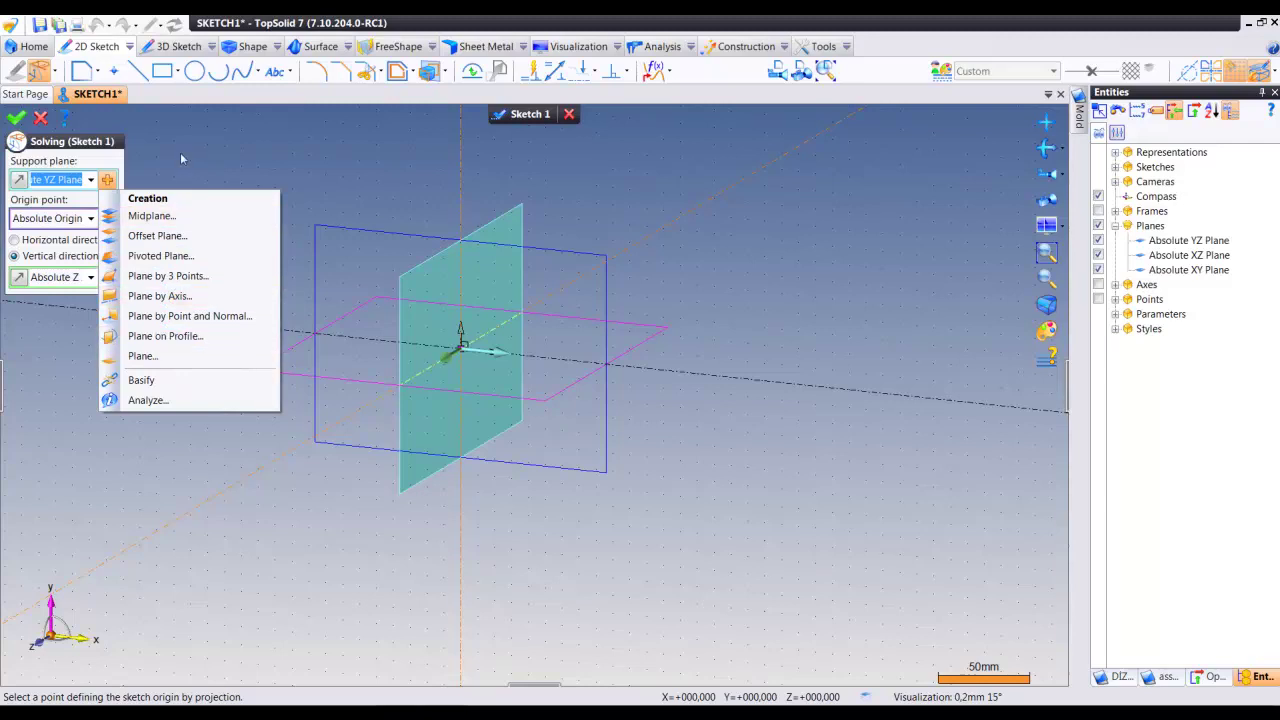
click(60, 168)
click(46, 222)
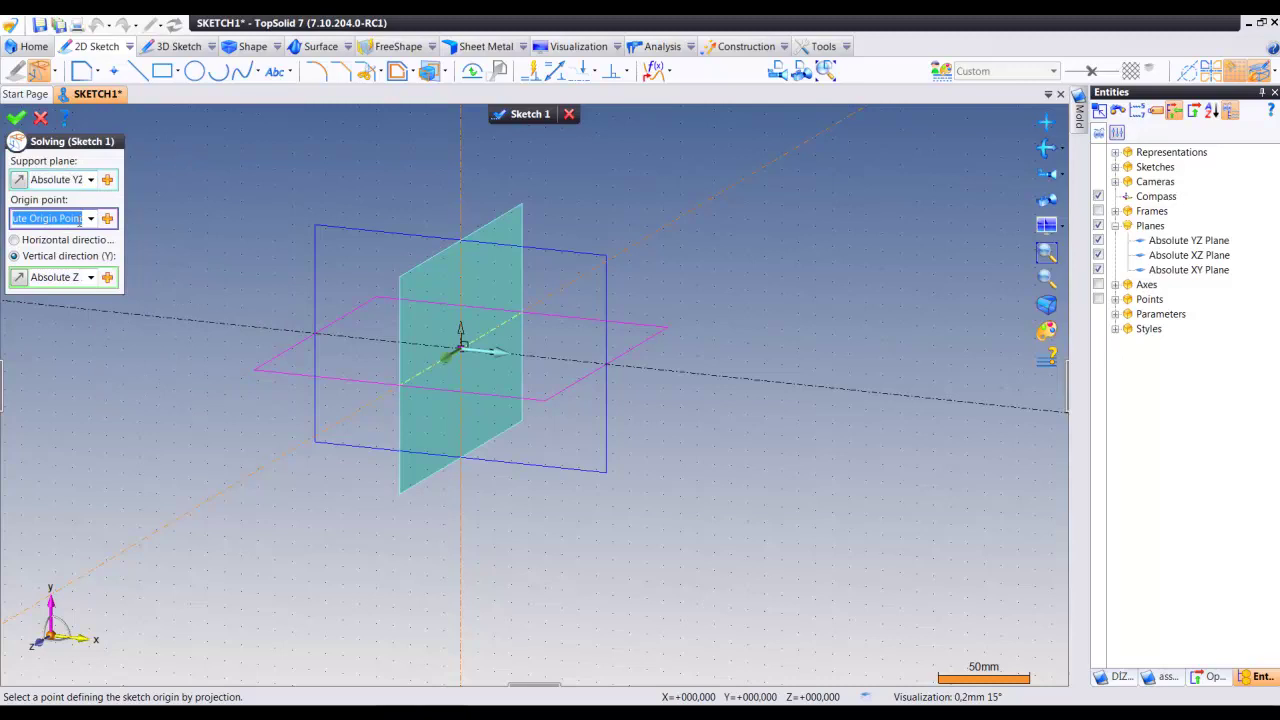
click(90, 277)
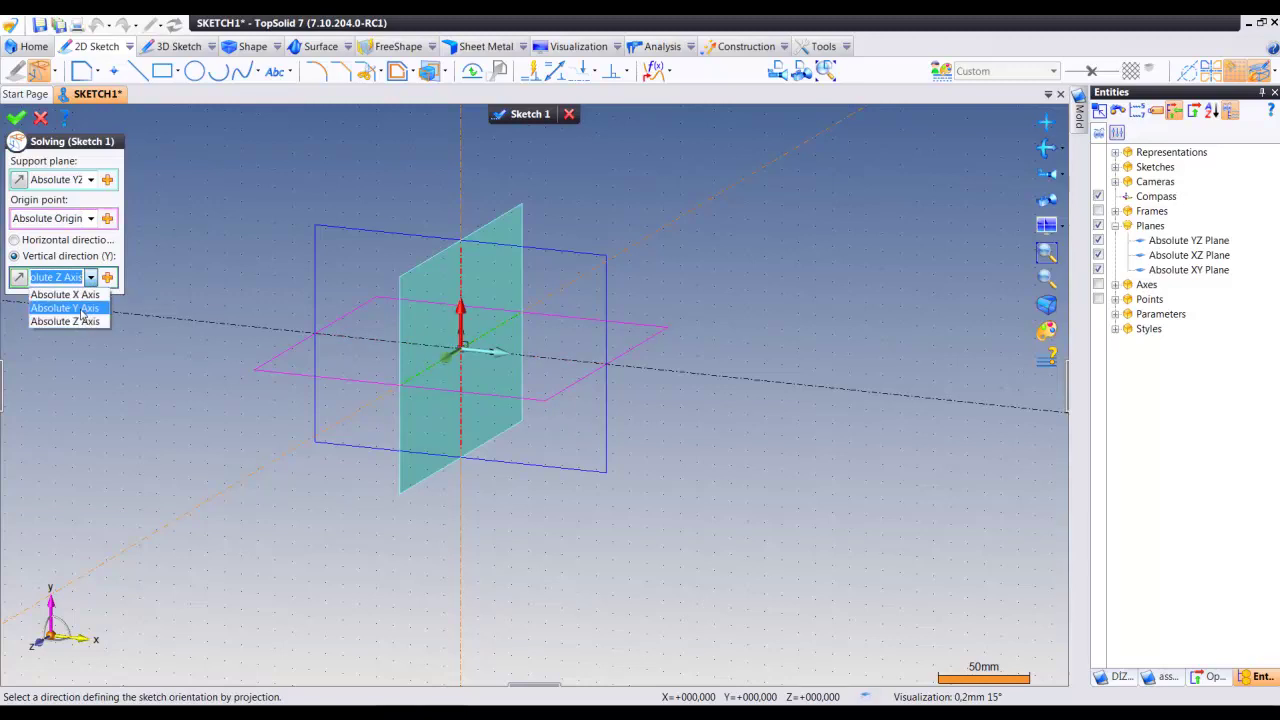
click(82, 310)
click(91, 279)
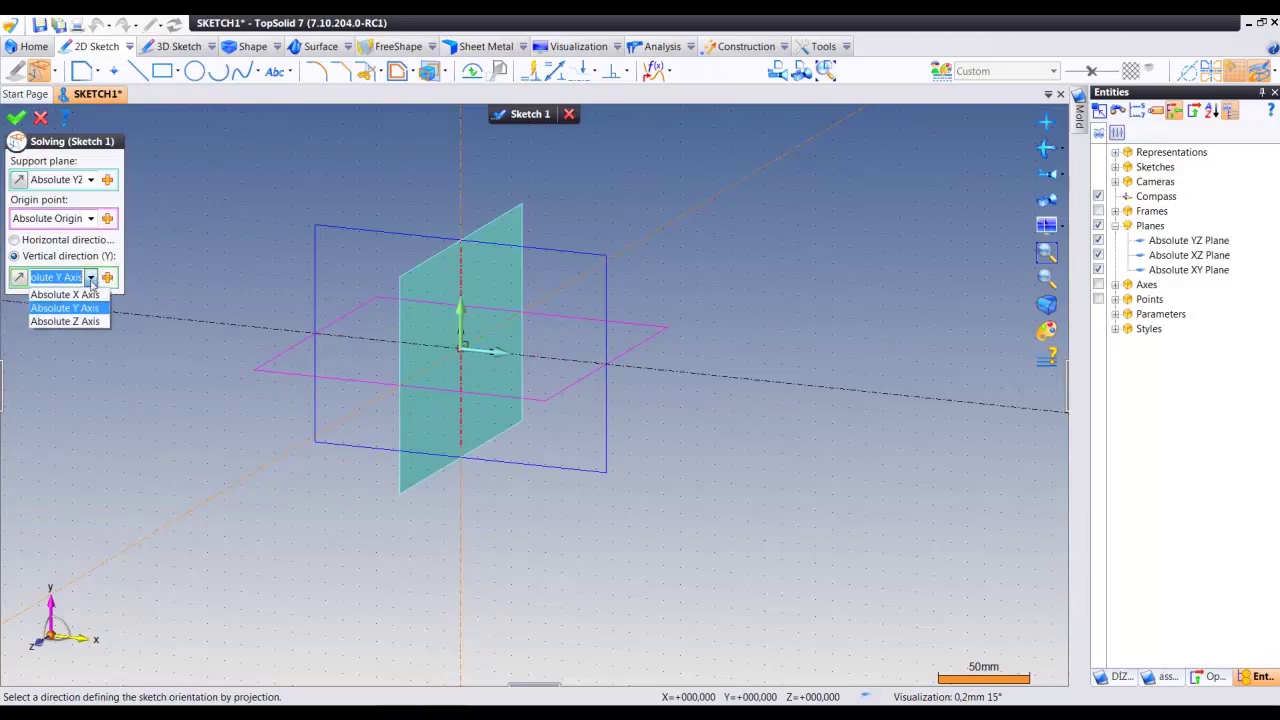
click(85, 321)
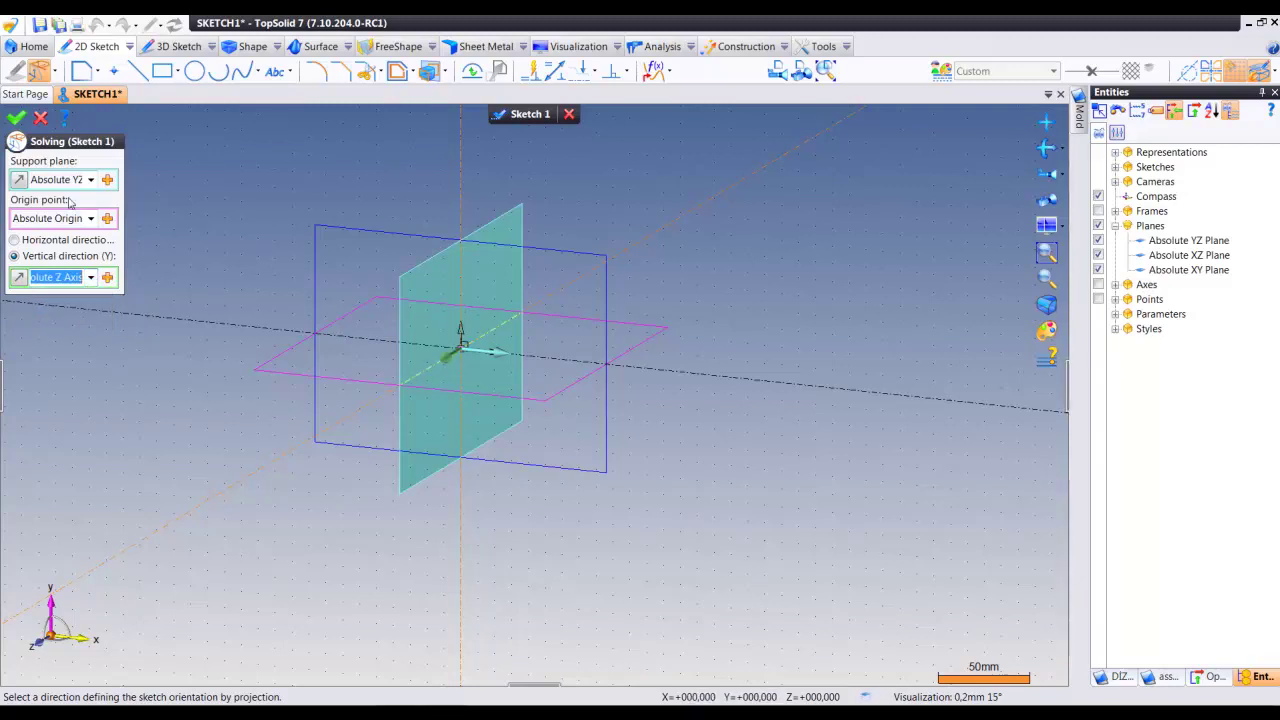
click(18, 118)
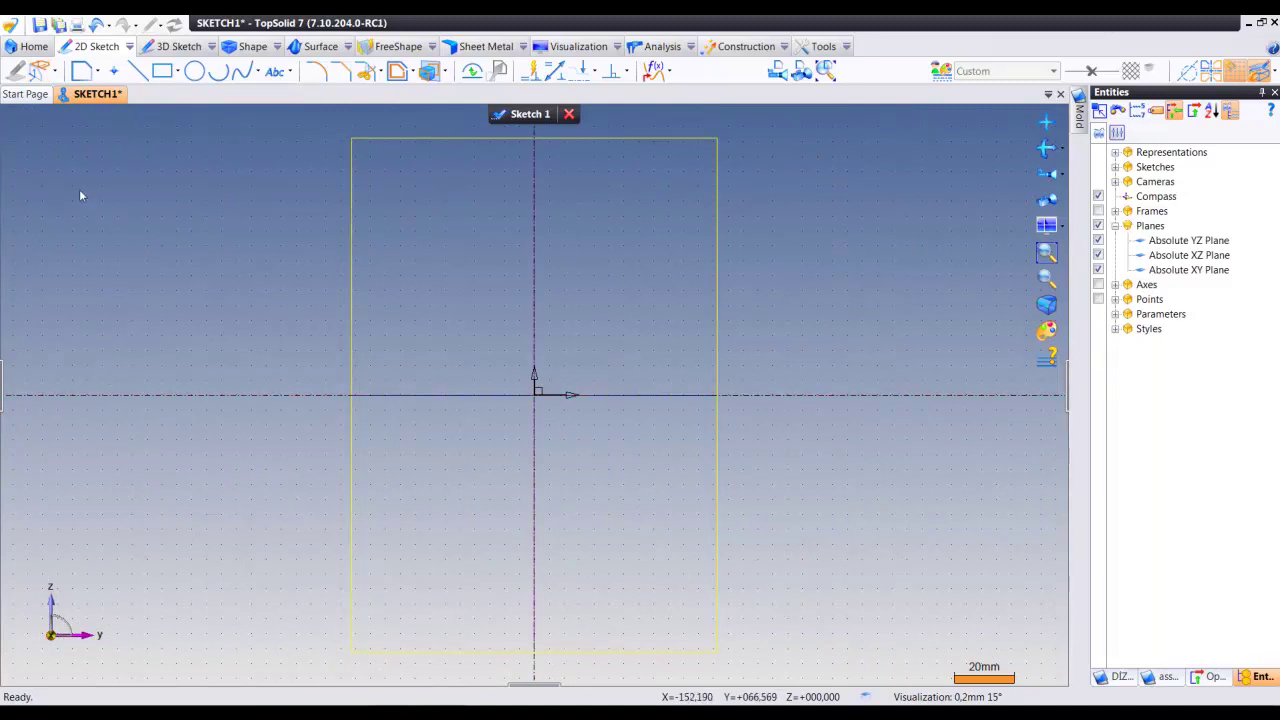
Step: Reposition Sketch 1 on the YZ plane with Absolute Y Axis as its vertical direction
click(38, 68)
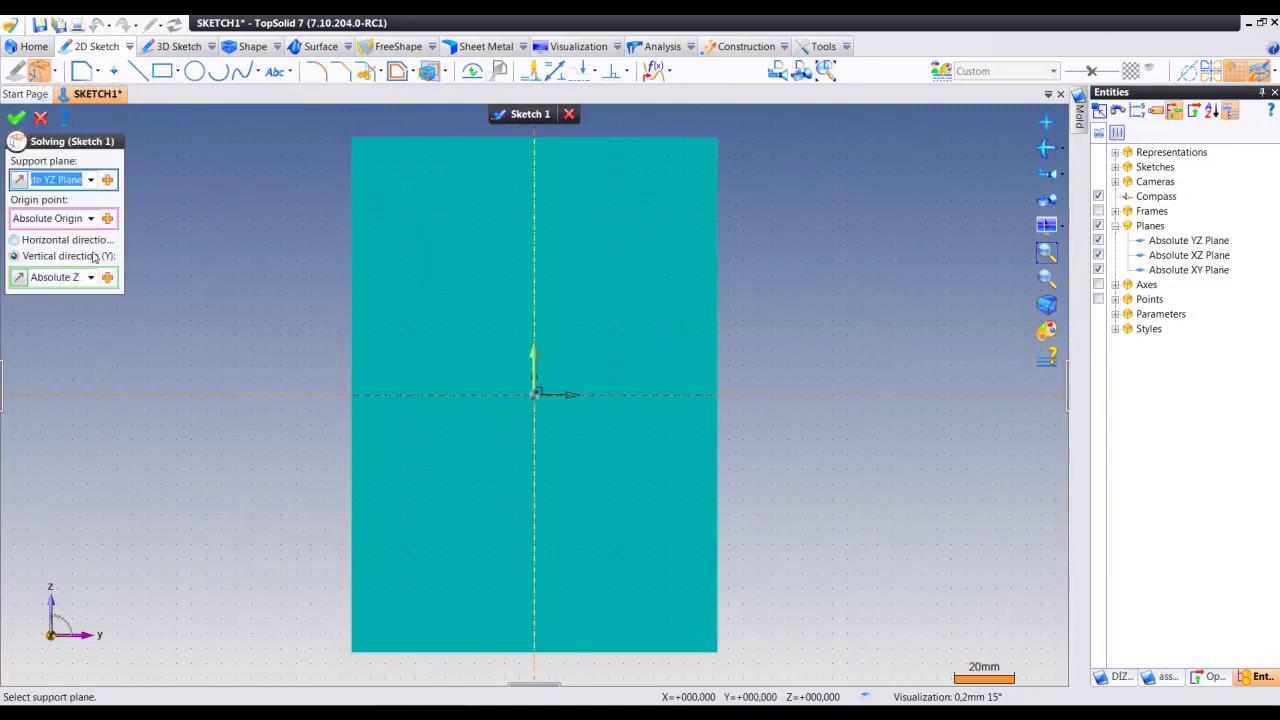
click(90, 278)
click(45, 306)
click(16, 118)
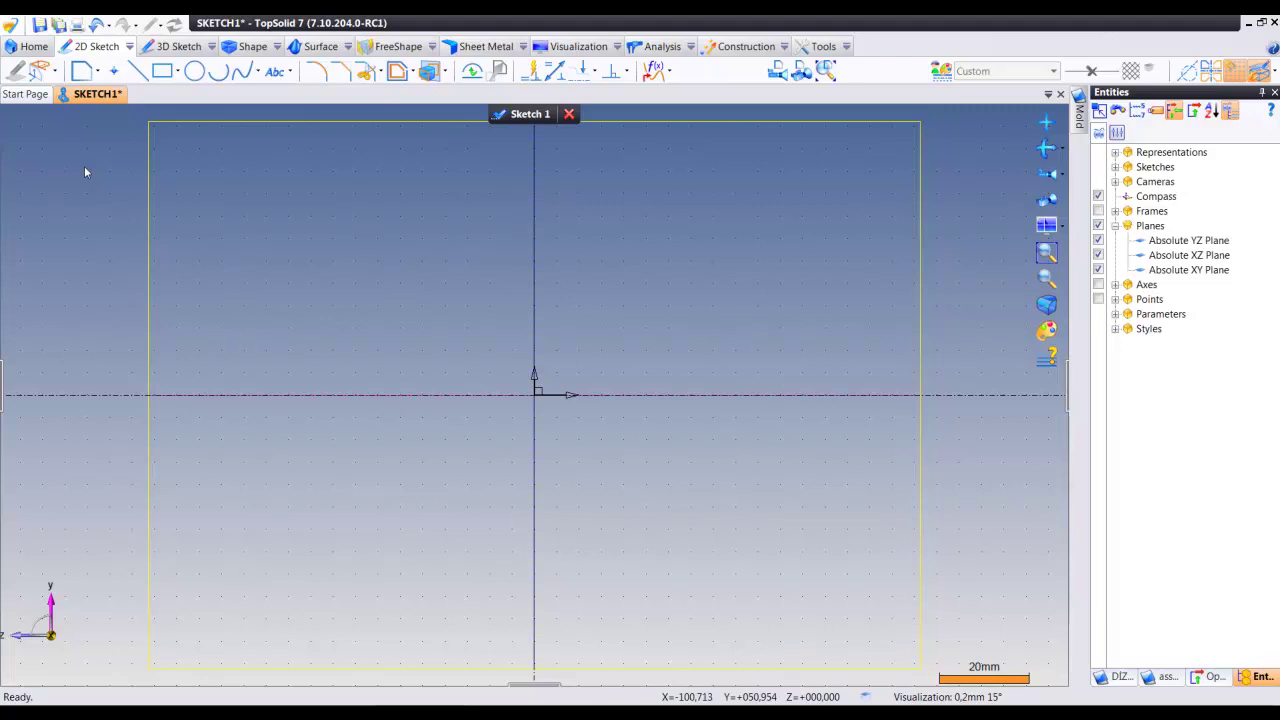
click(57, 74)
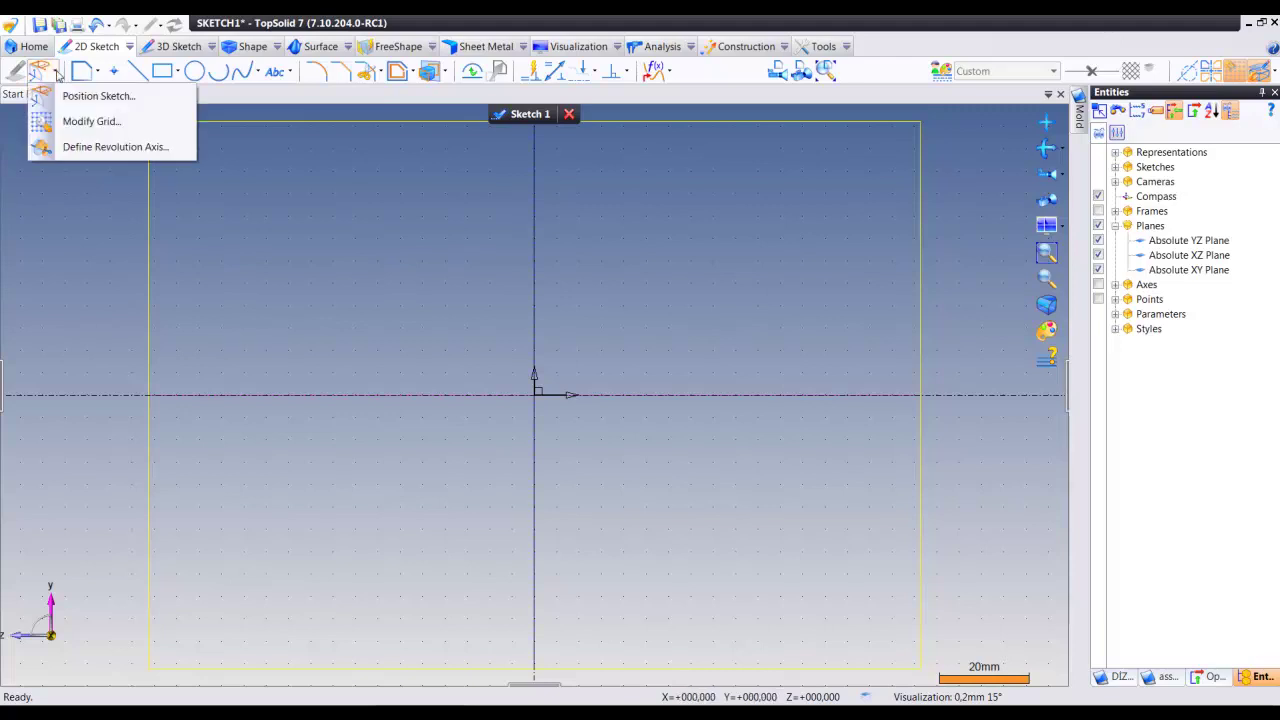
Step: Set the sketch grid type to None, hiding the grid
click(97, 124)
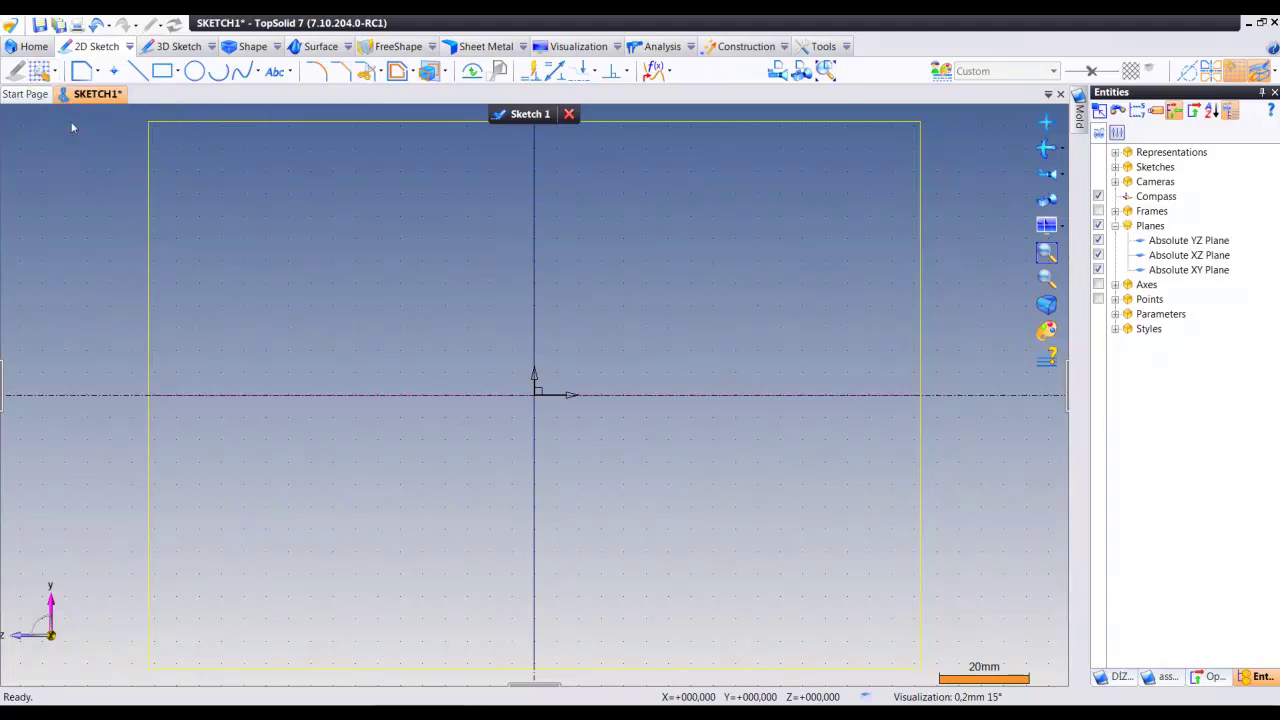
scroll(558, 296, down, 1)
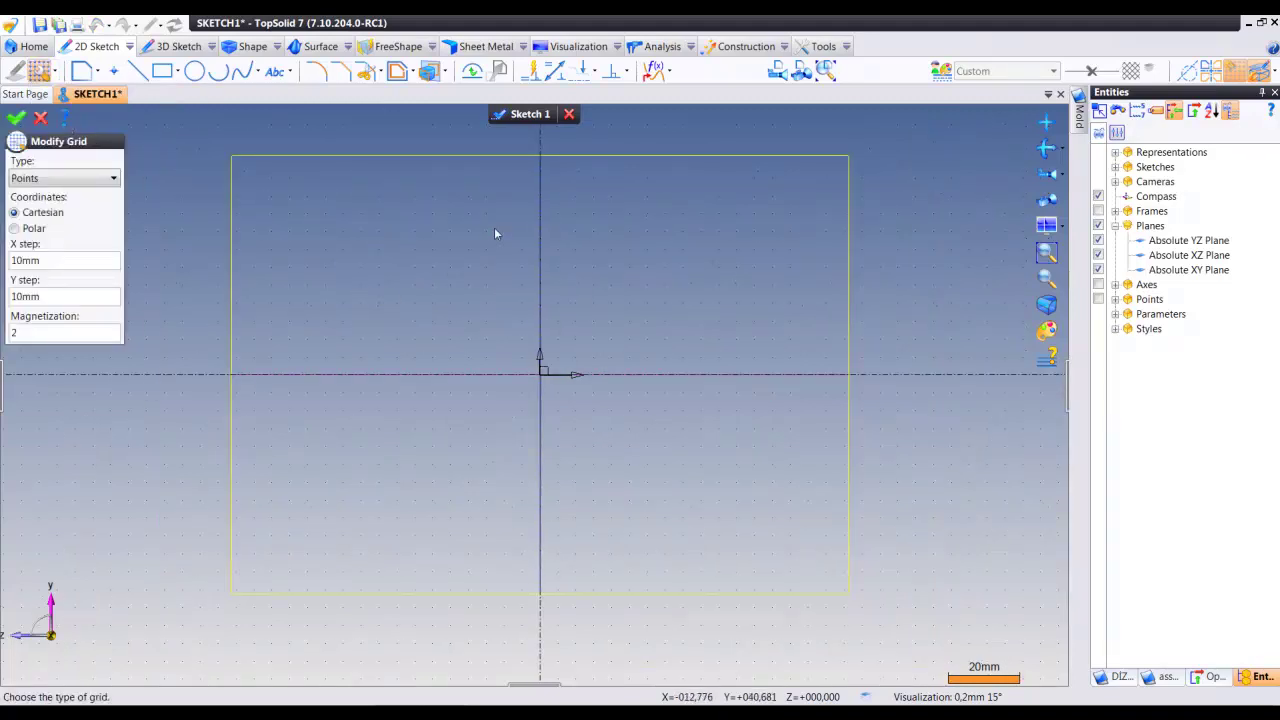
scroll(494, 227, up, 1)
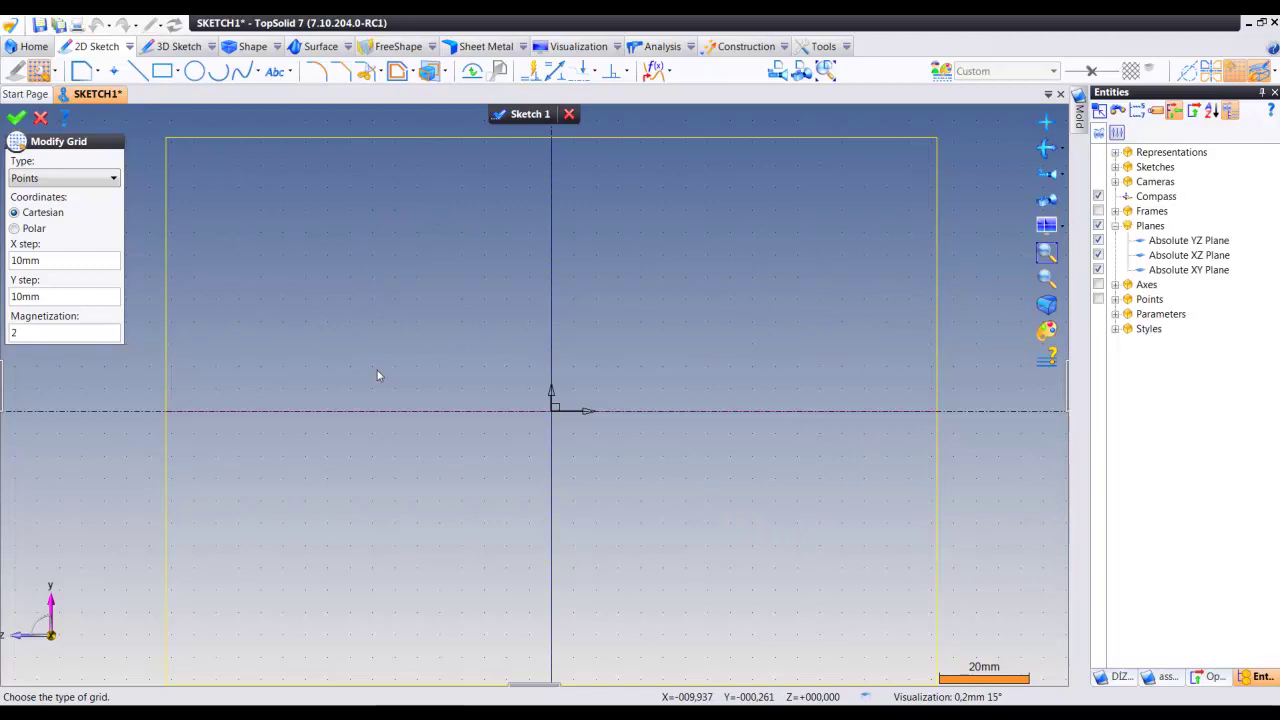
click(70, 187)
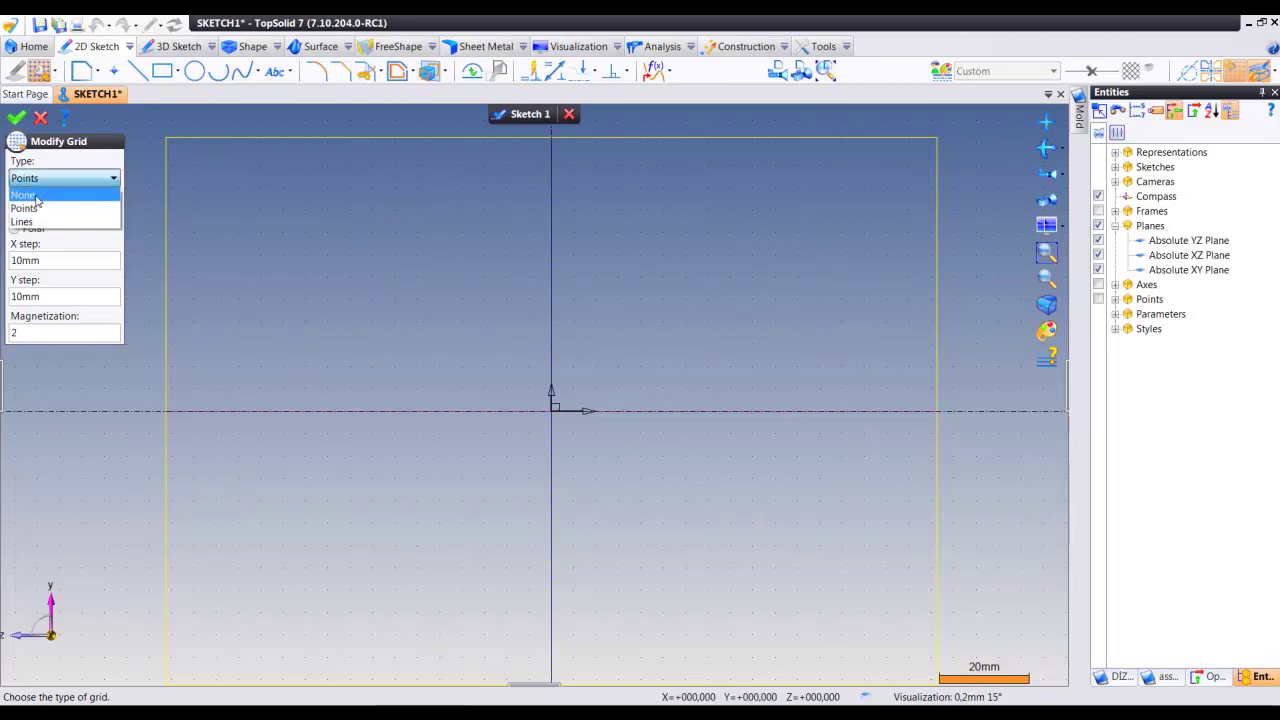
click(37, 196)
click(16, 117)
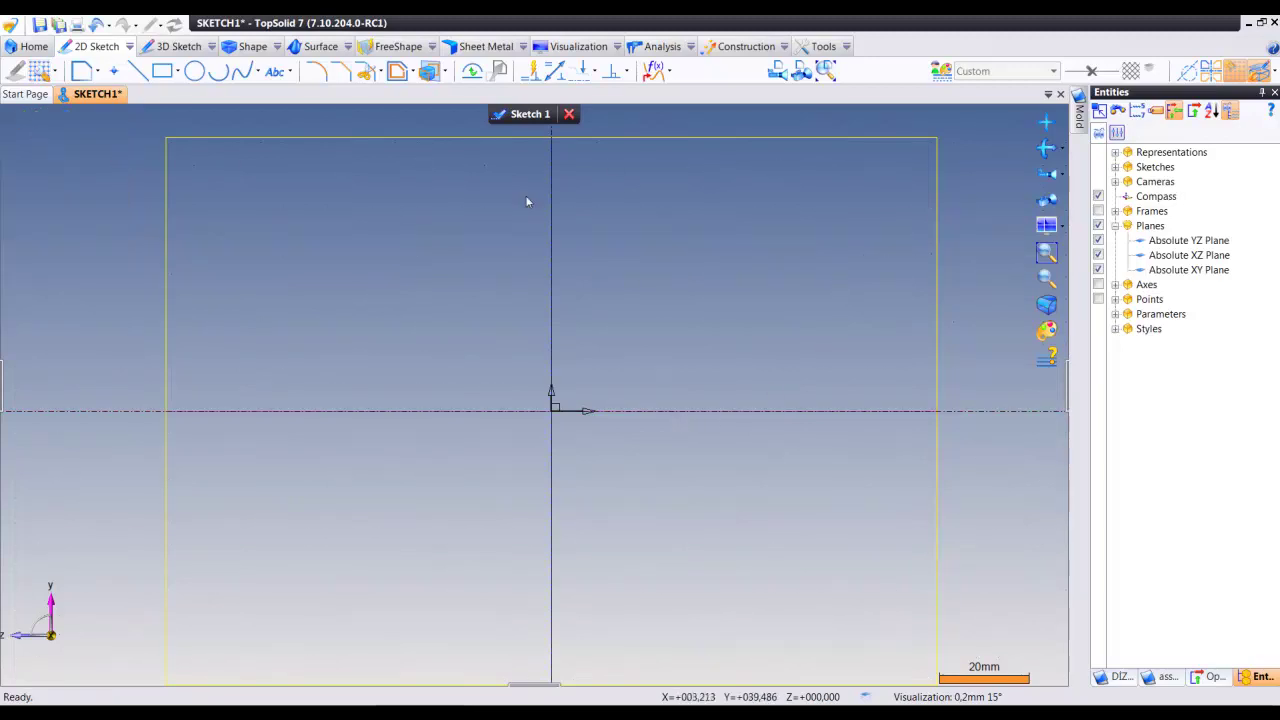
Step: Switch the grid type back to Points, reviewing the X and Y spacing
click(41, 71)
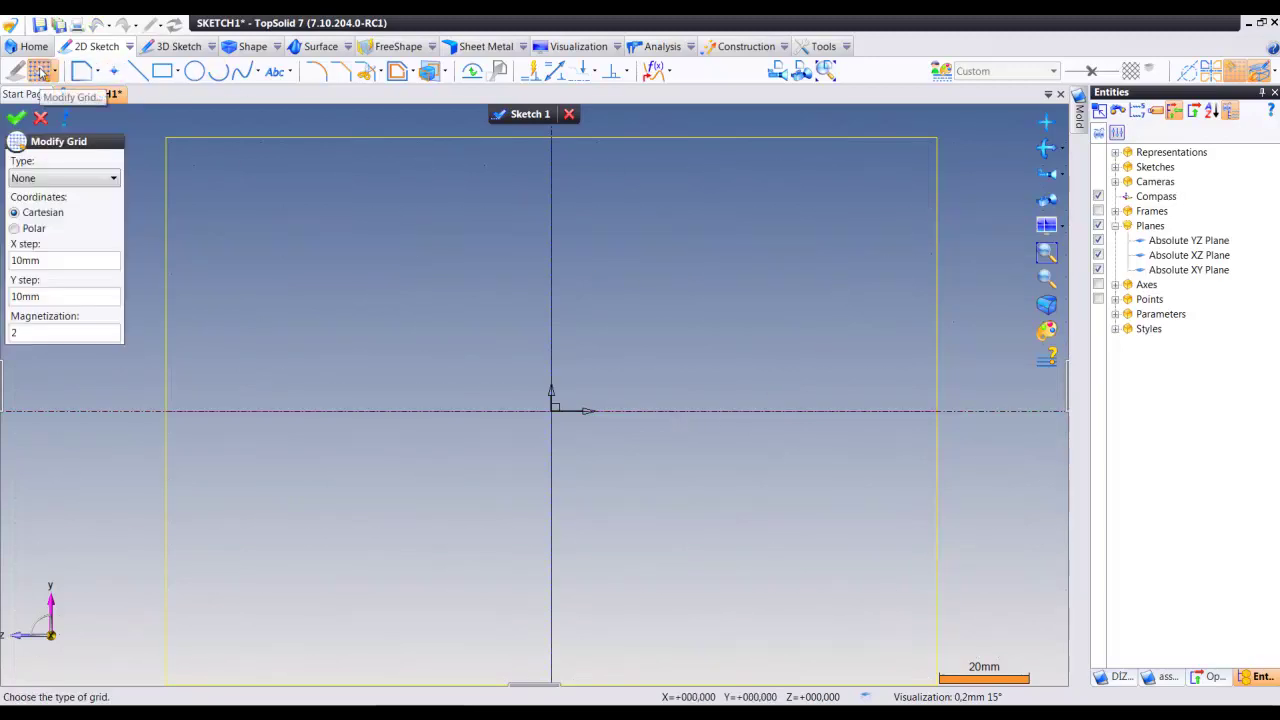
click(85, 180)
click(77, 210)
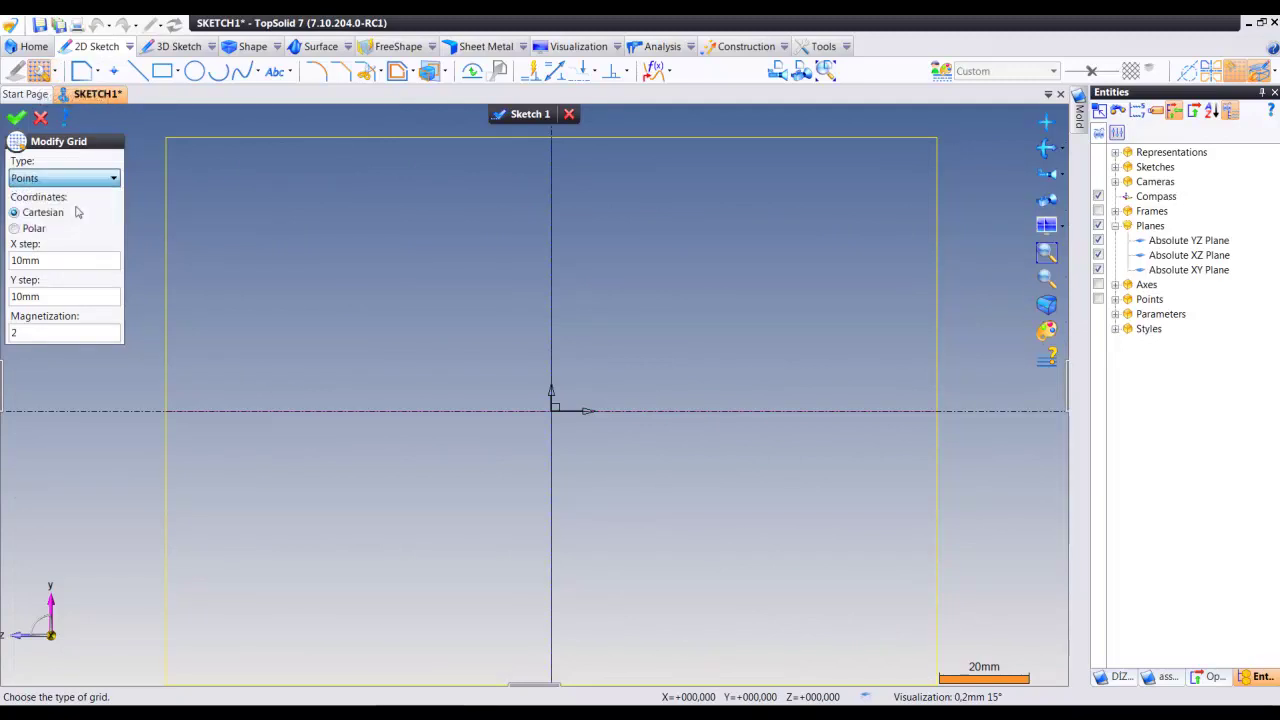
click(50, 263)
click(48, 298)
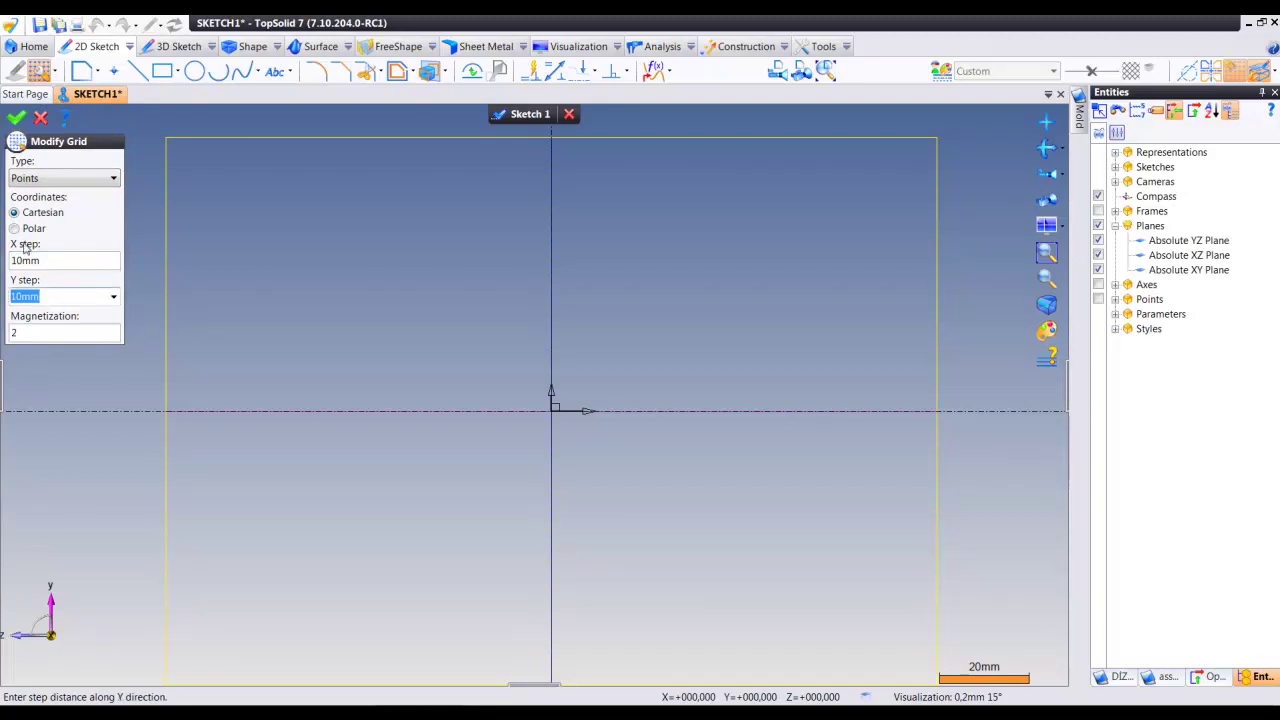
click(17, 118)
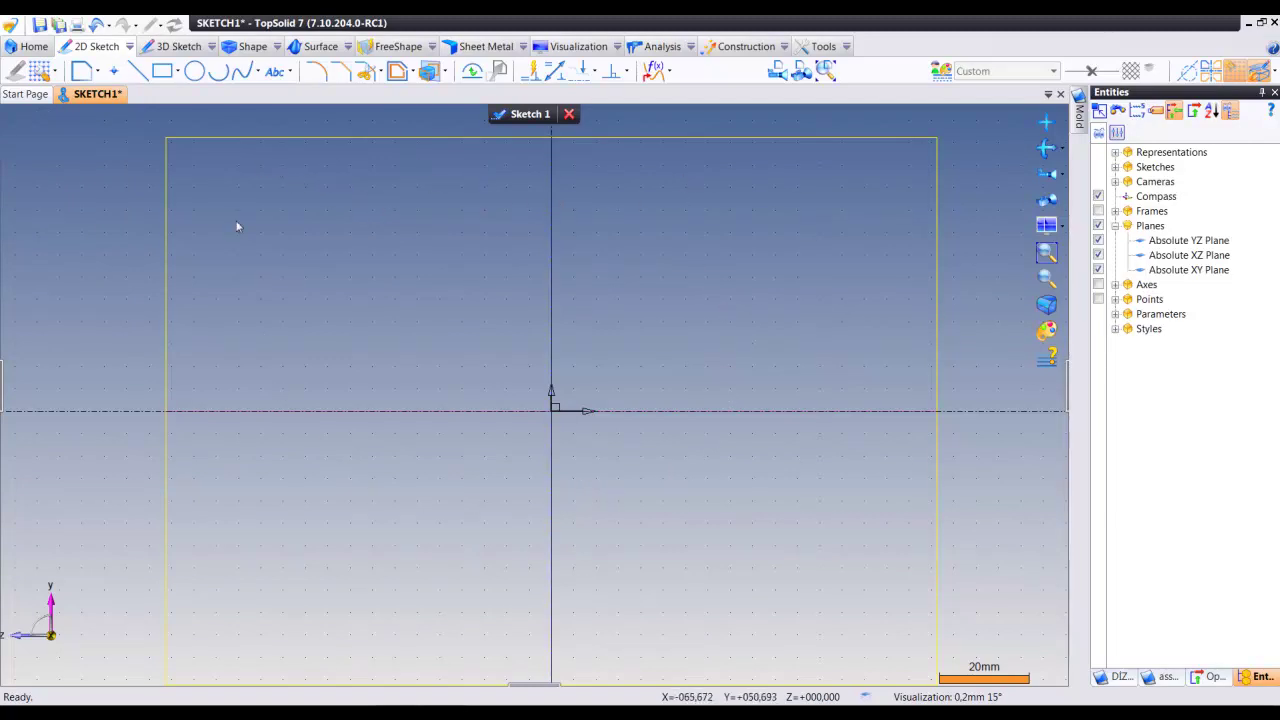
Step: Change the grid type to Lines with 10mm X and Y steps
click(36, 71)
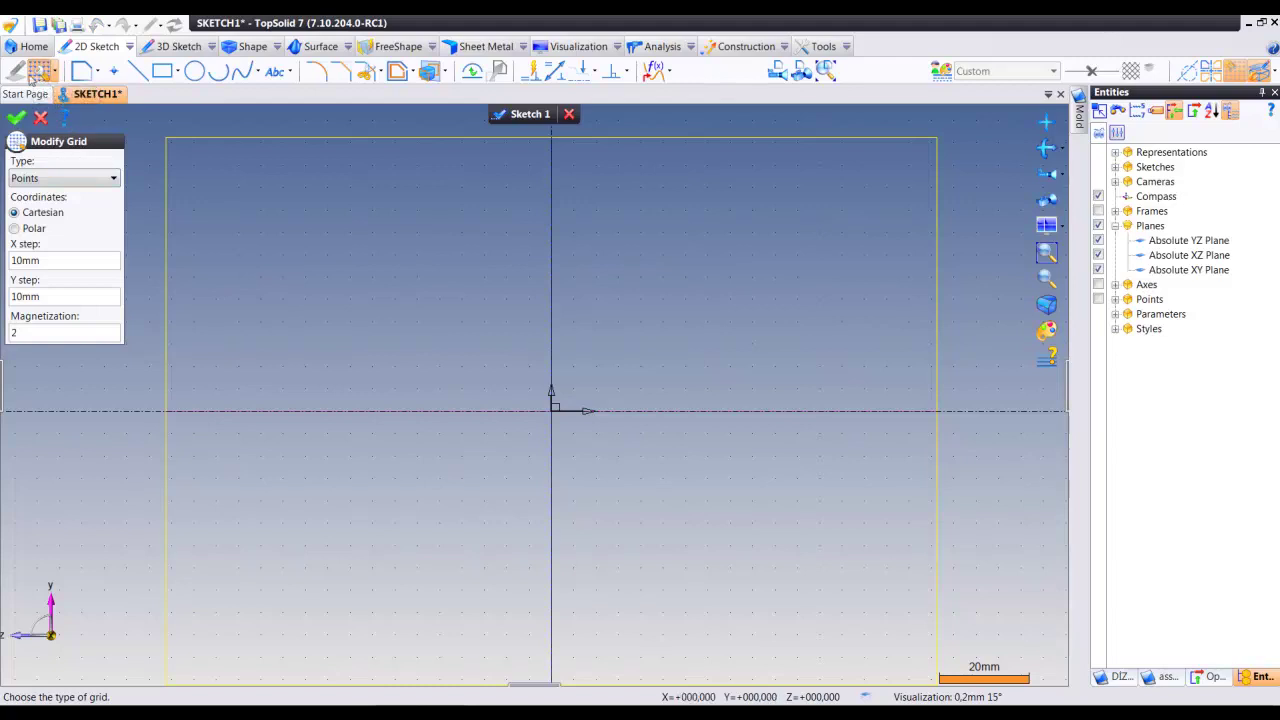
click(80, 175)
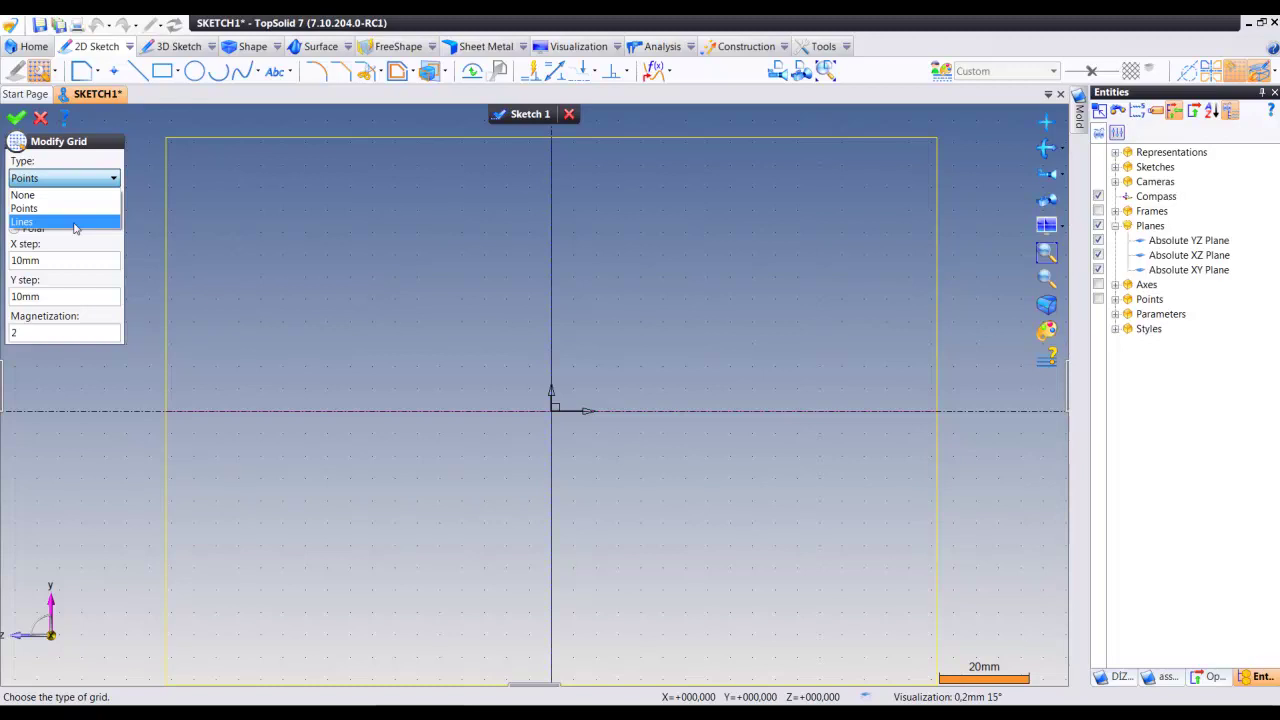
click(74, 222)
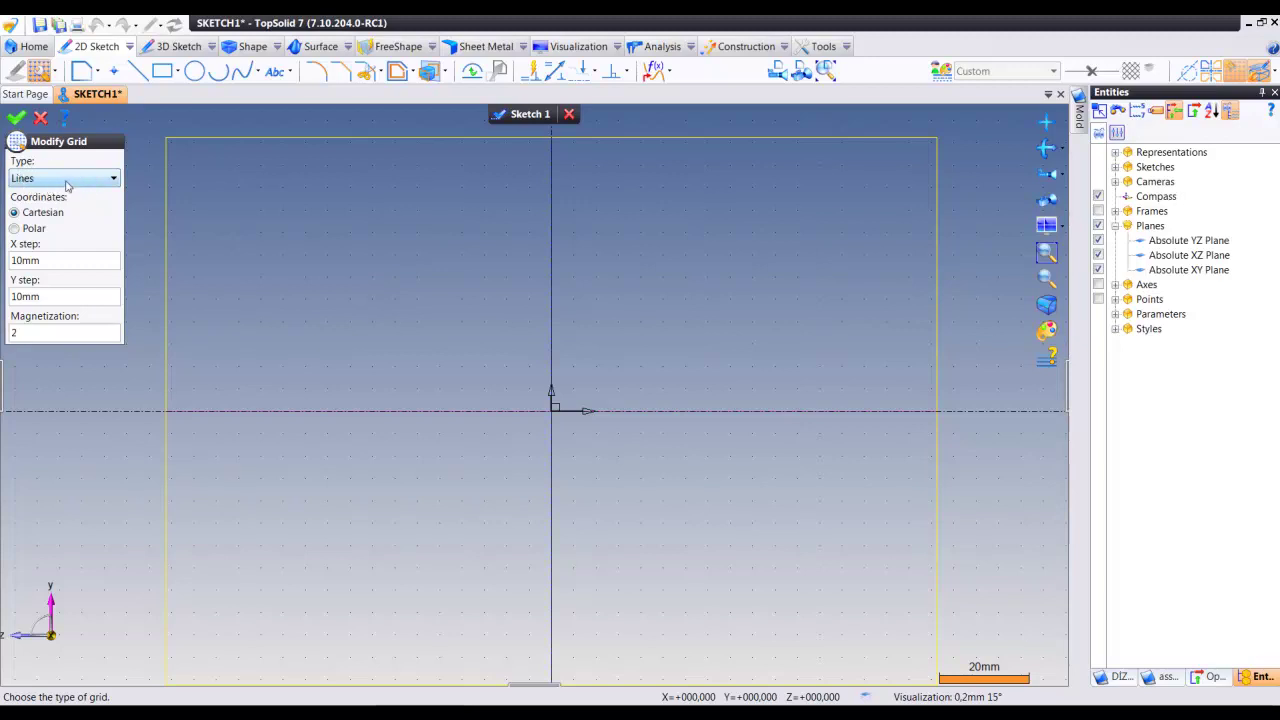
click(65, 264)
click(53, 298)
click(55, 266)
click(45, 298)
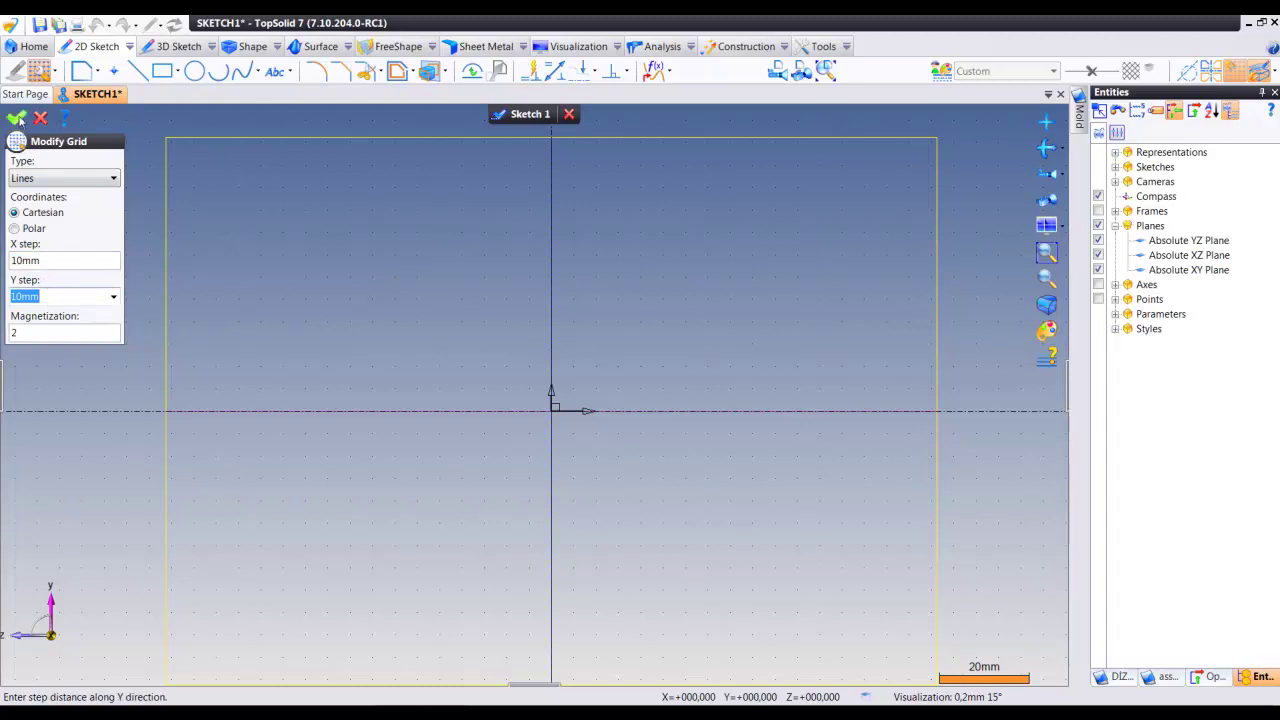
click(17, 118)
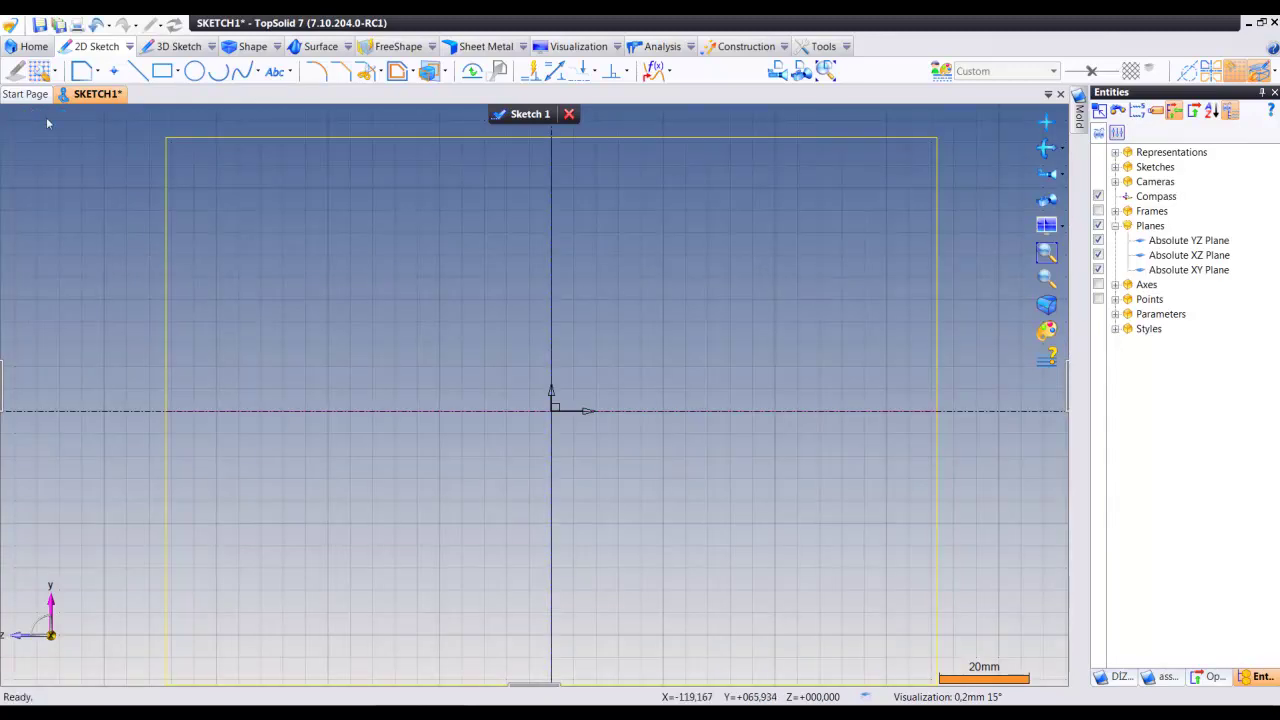
click(138, 70)
scroll(560, 414, up, 2)
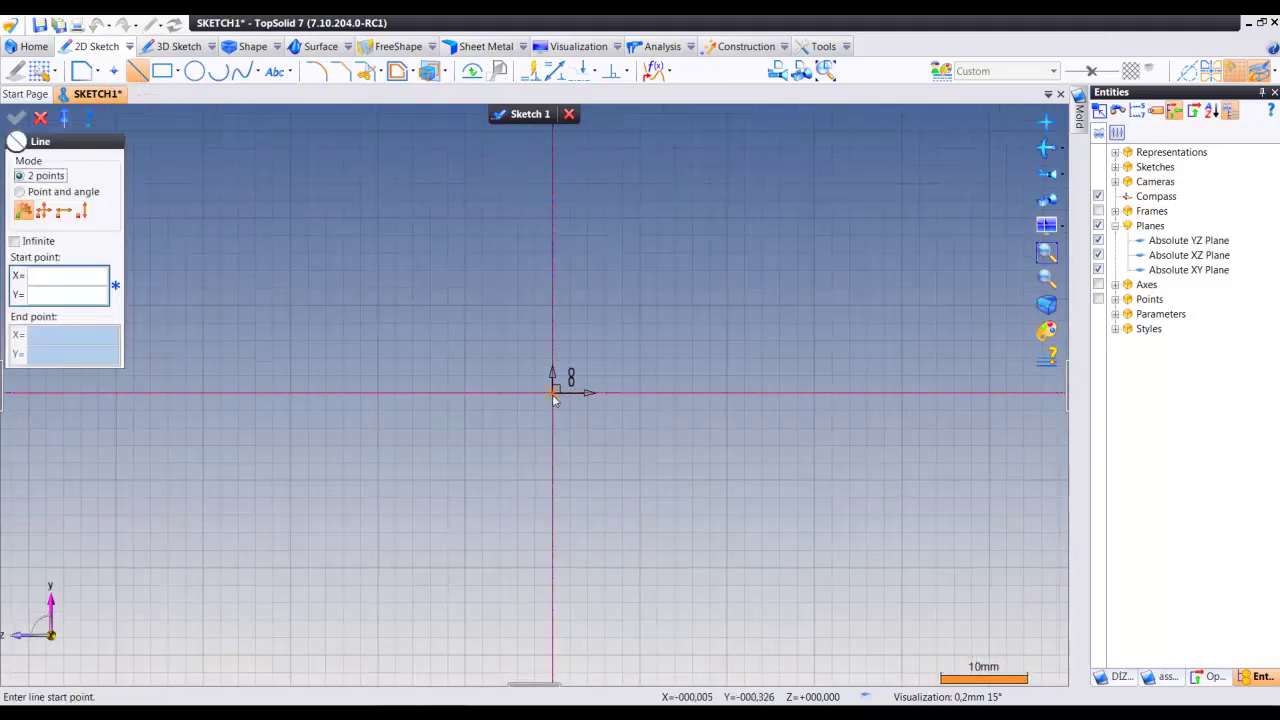
click(550, 392)
scroll(546, 400, down, 1)
scroll(546, 400, down, 1)
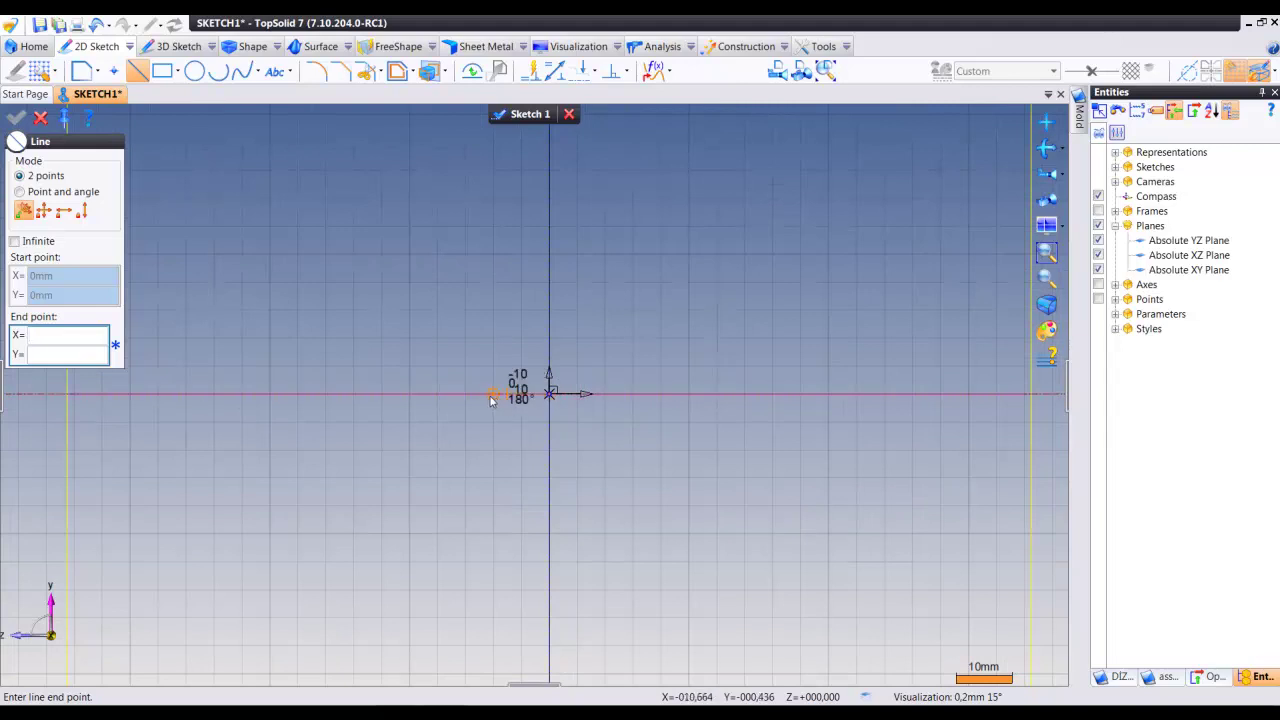
scroll(464, 400, down, 1)
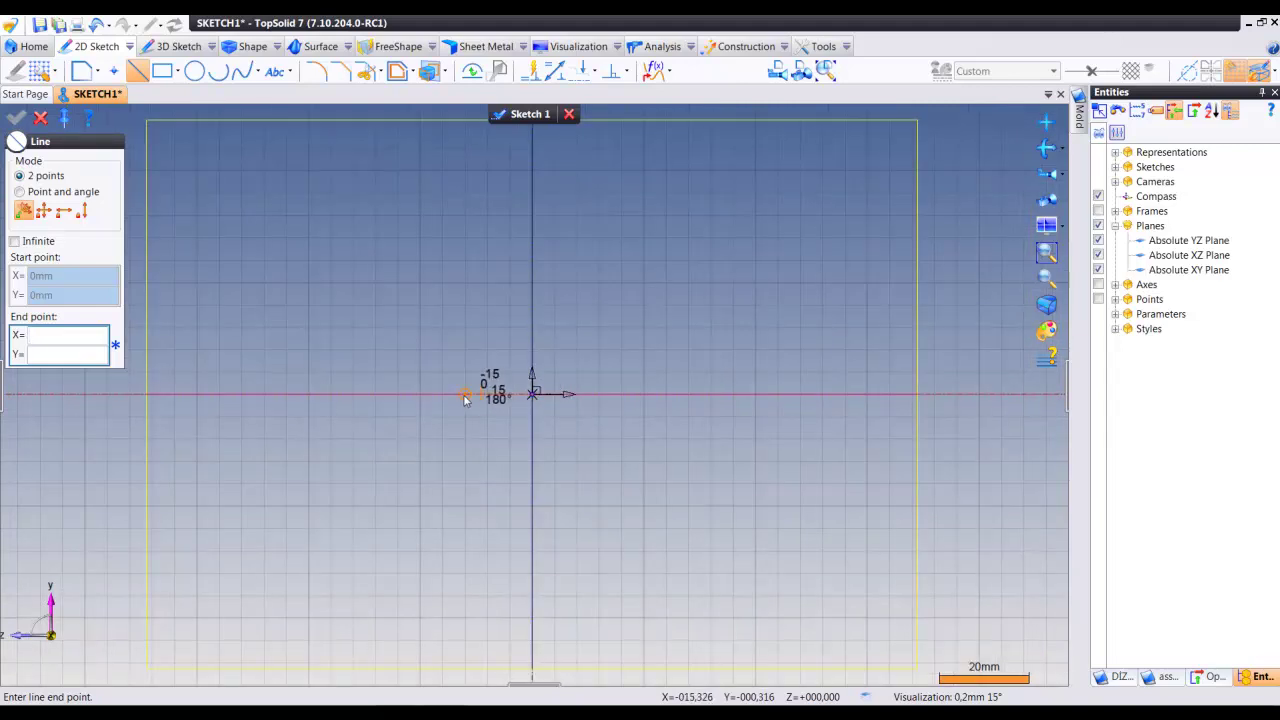
scroll(464, 400, down, 1)
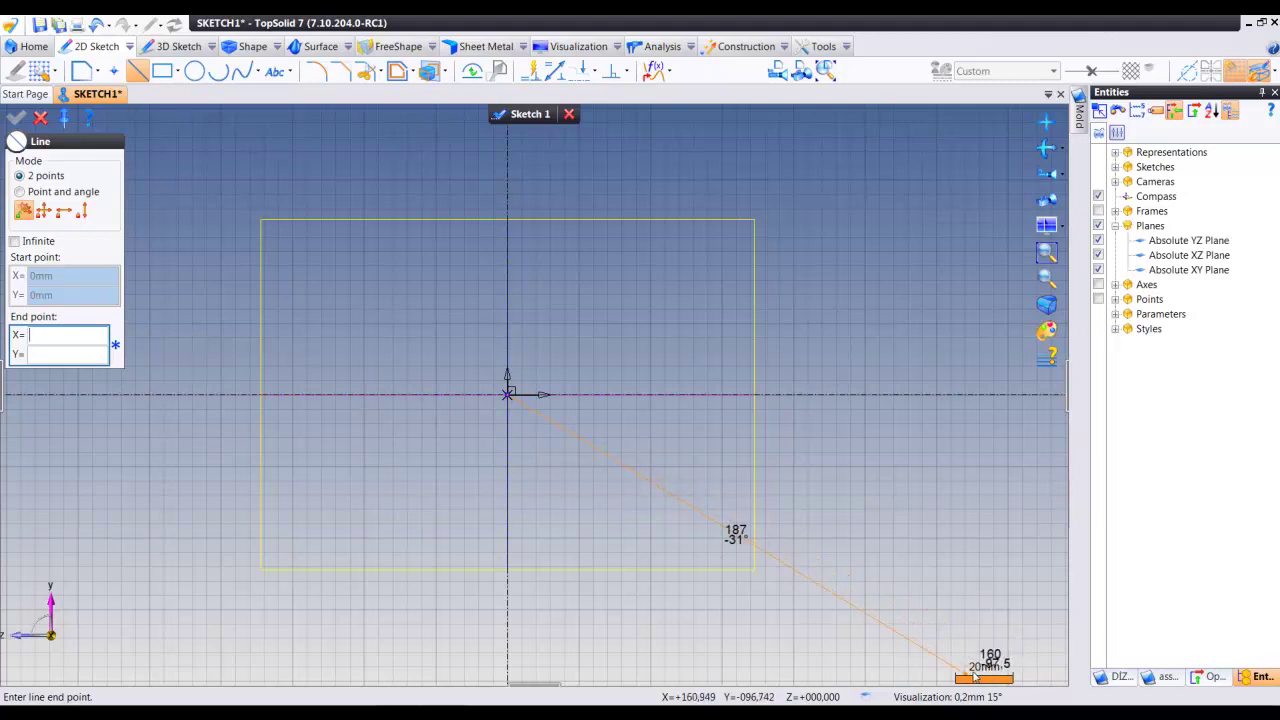
click(40, 119)
scroll(495, 318, down, 1)
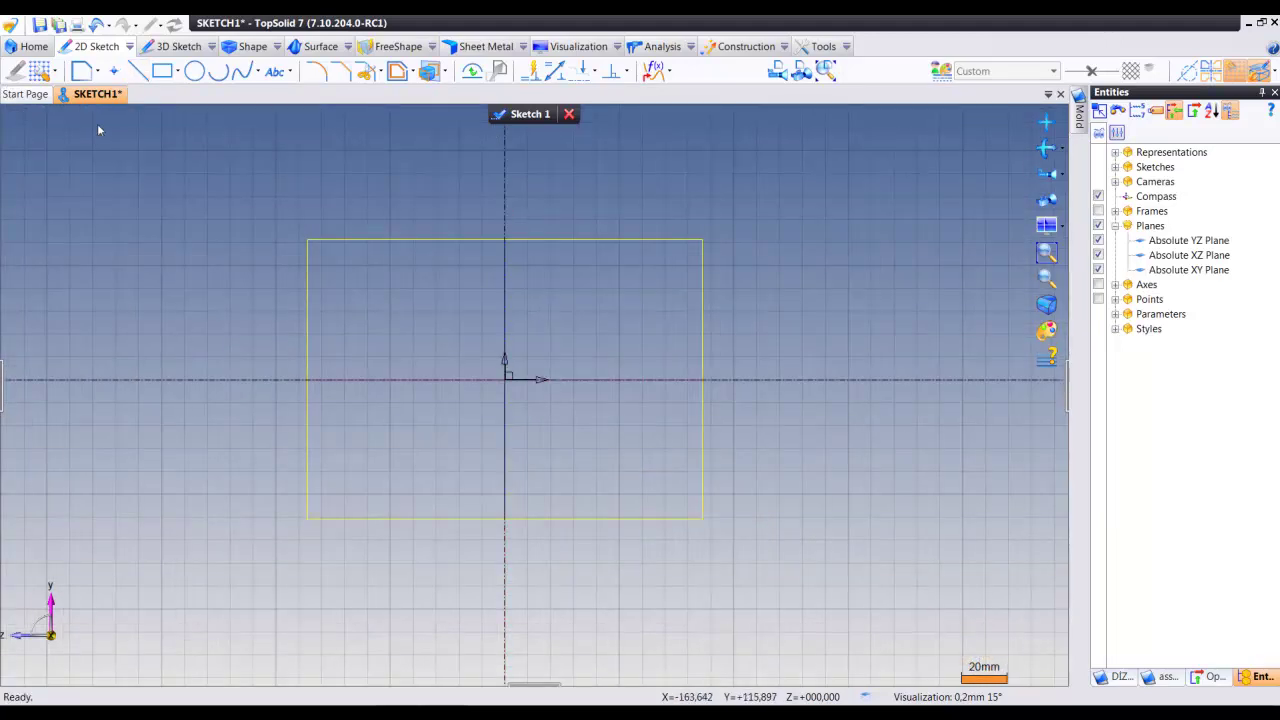
Step: Set the sketch grid type back to Points
click(56, 71)
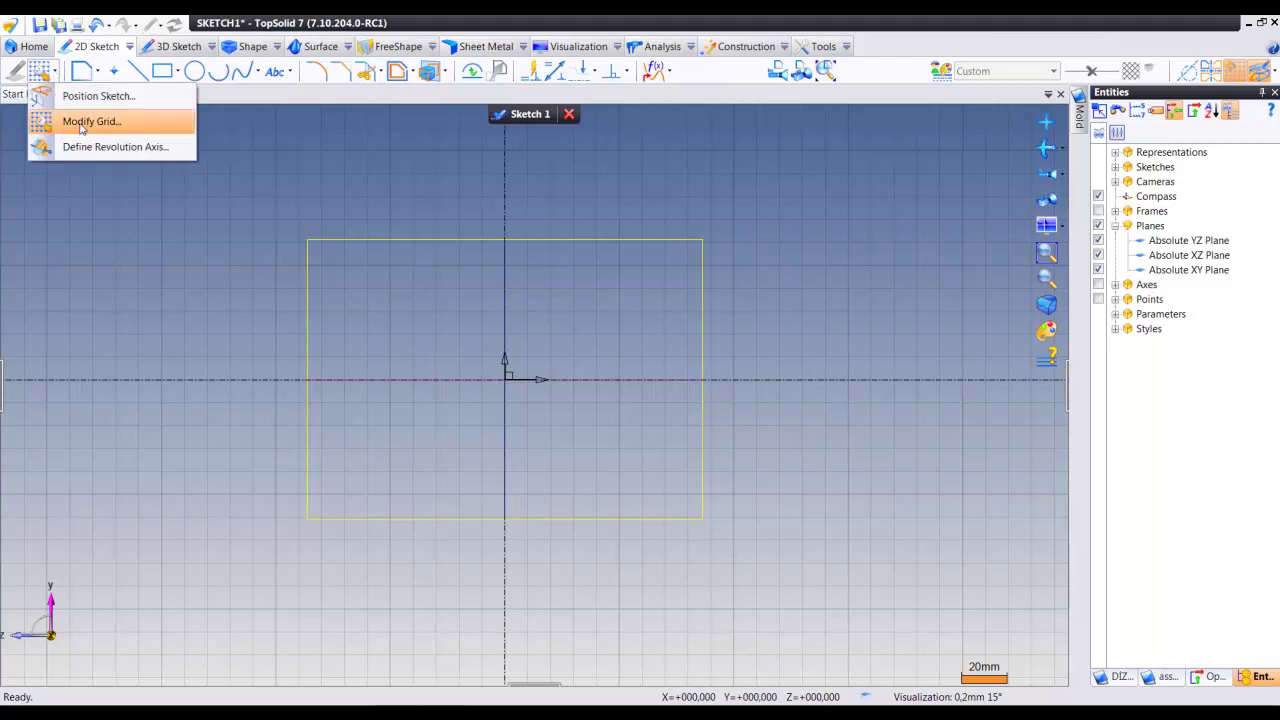
click(80, 122)
click(68, 180)
click(40, 208)
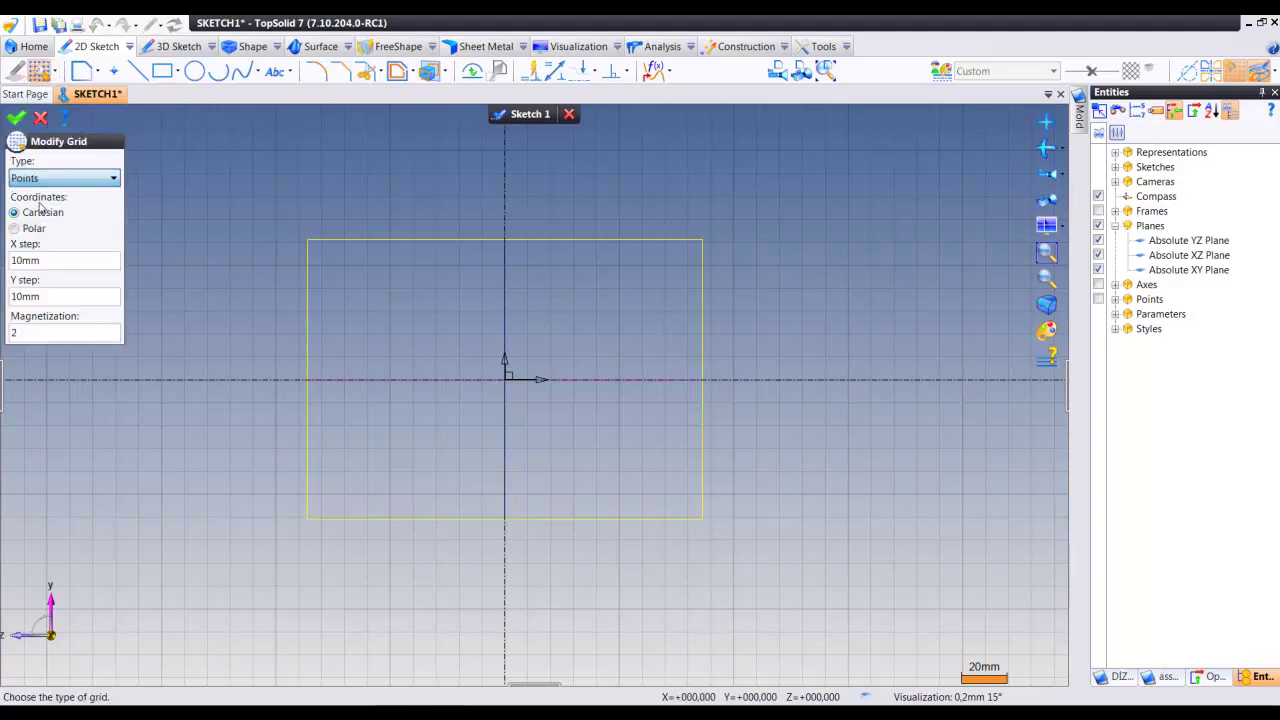
click(15, 119)
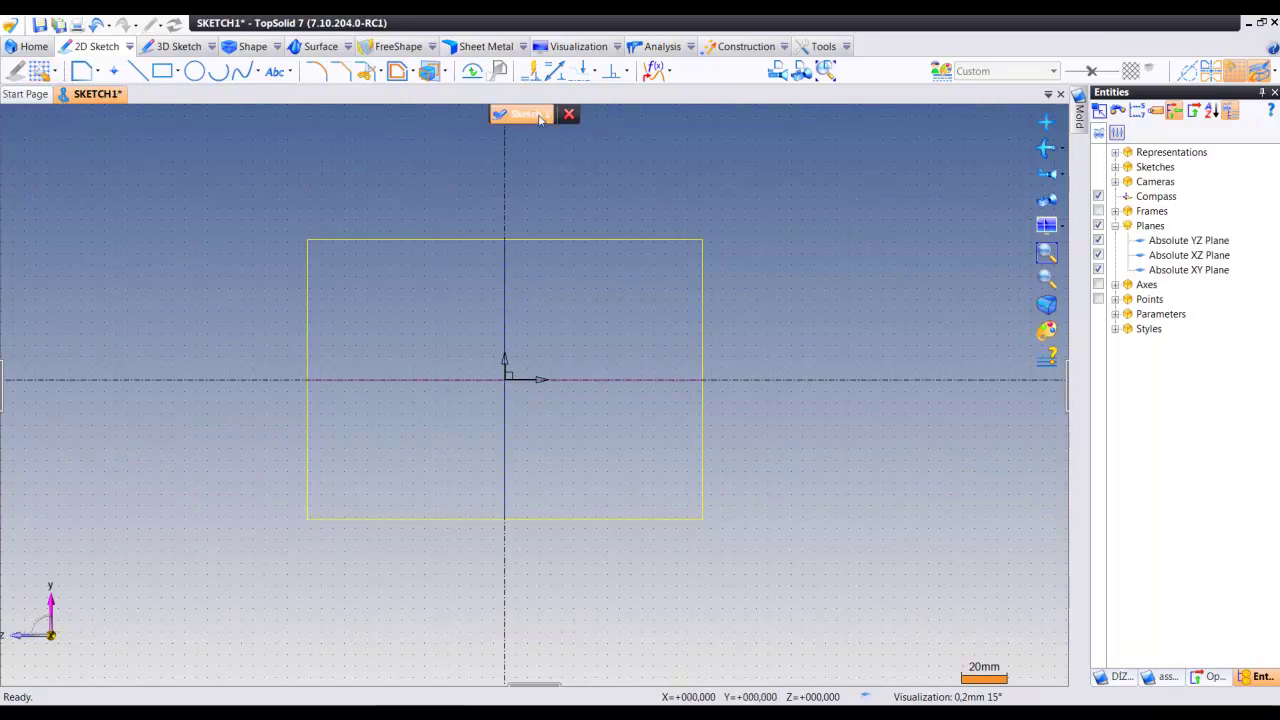
Step: Close the sketch setup menu without choosing anything and finish editing Sketch 1
click(57, 72)
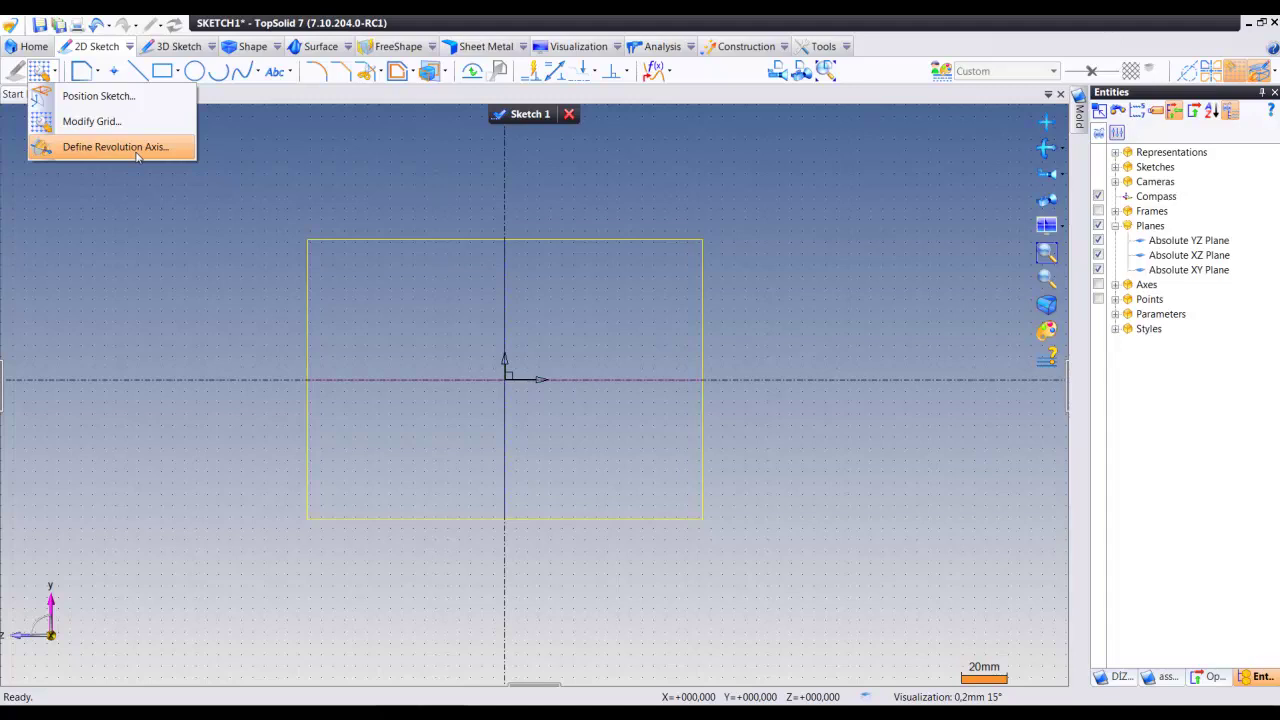
click(400, 150)
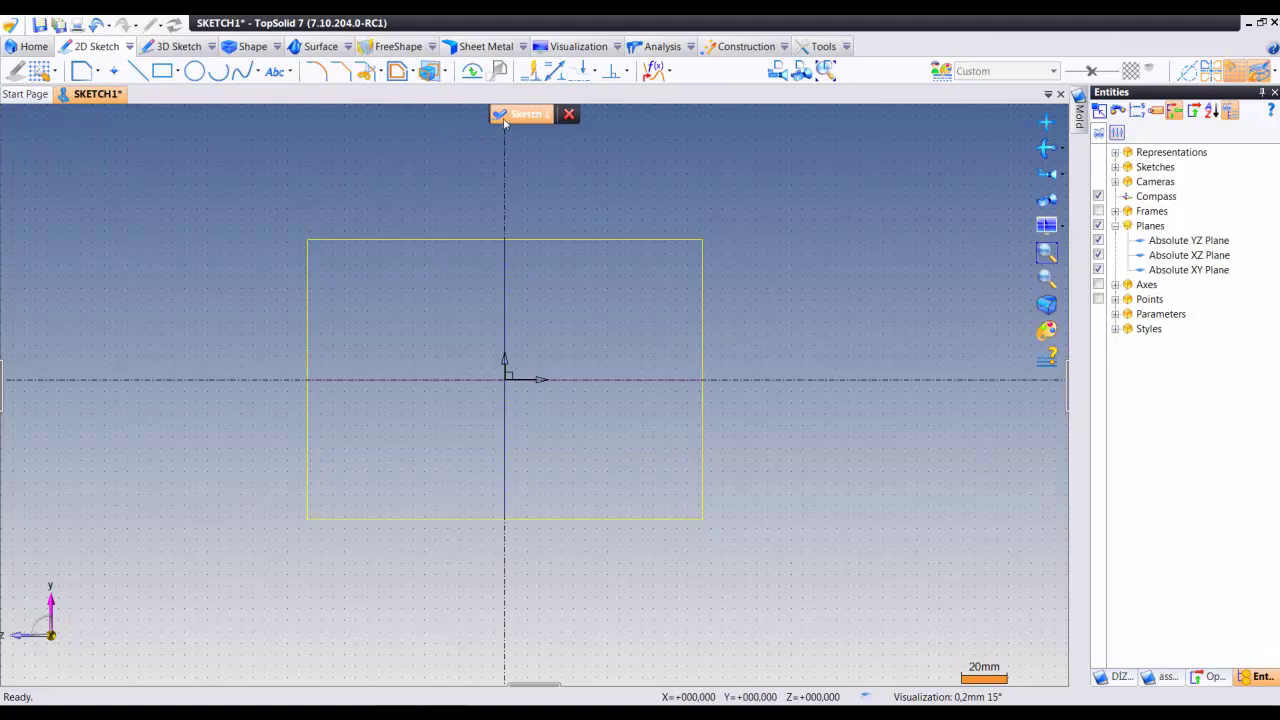
click(505, 117)
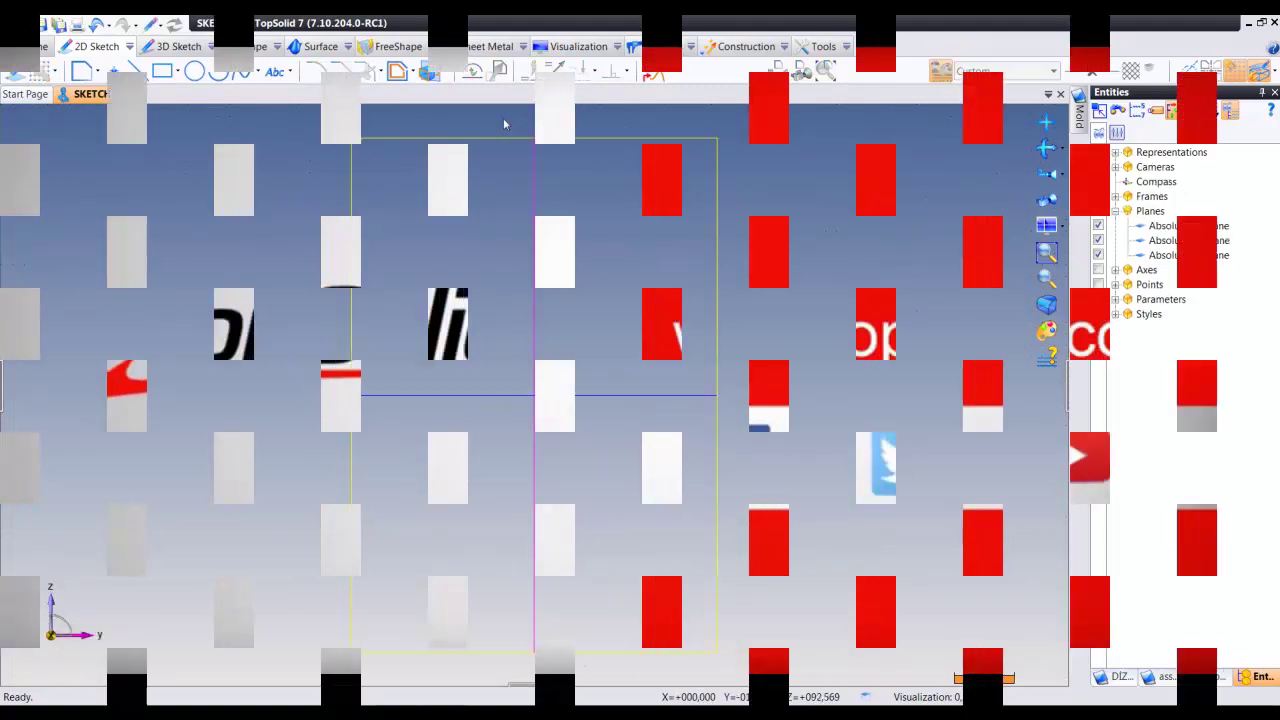